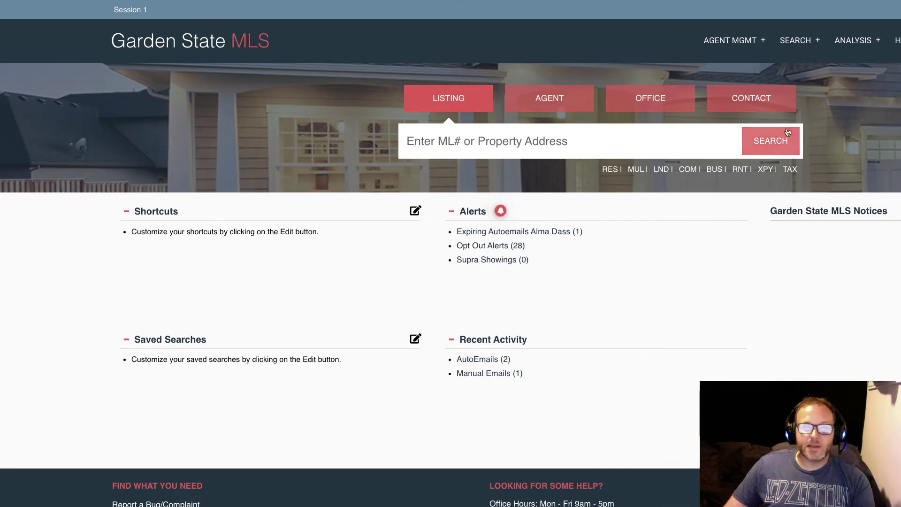
Open the residential (RES) Advanced Search from the Search menu.
{"action": "left_click", "coordinate": [806, 41]}
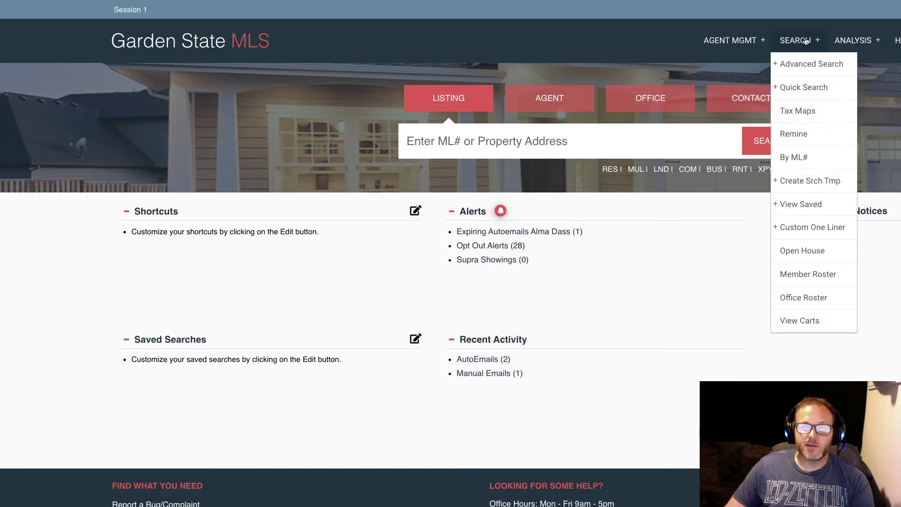
{"action": "mouse_move", "coordinate": [815, 69]}
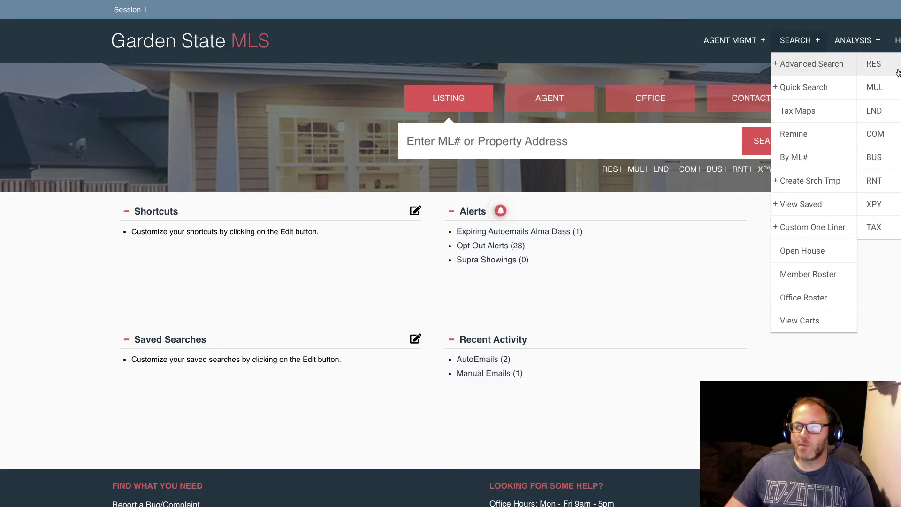
{"action": "left_click", "coordinate": [897, 72]}
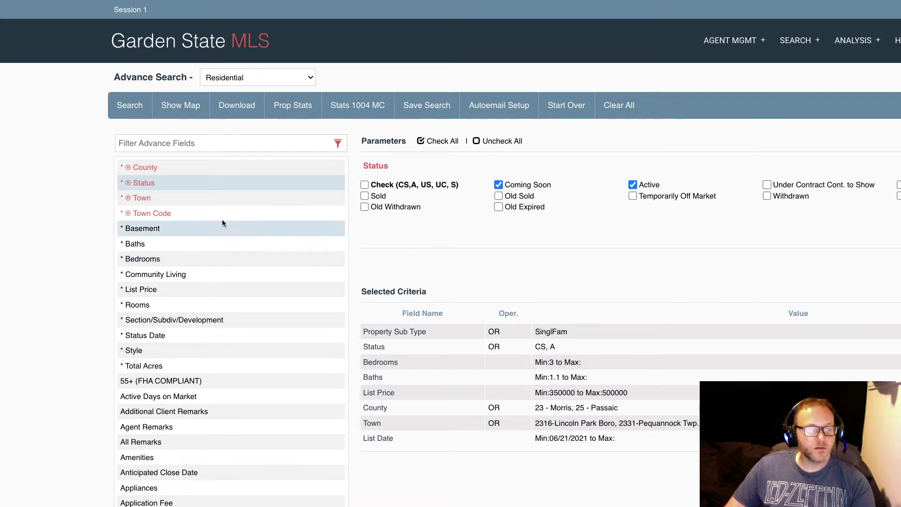
Review the Passaic County criterion and the Coming Soon and Active status settings.
{"action": "left_click", "coordinate": [143, 170]}
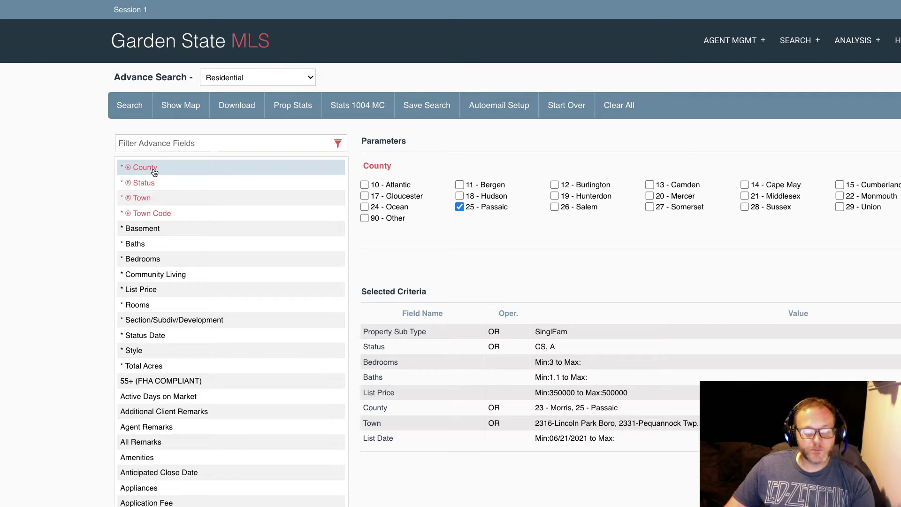
{"action": "double_click", "coordinate": [155, 173]}
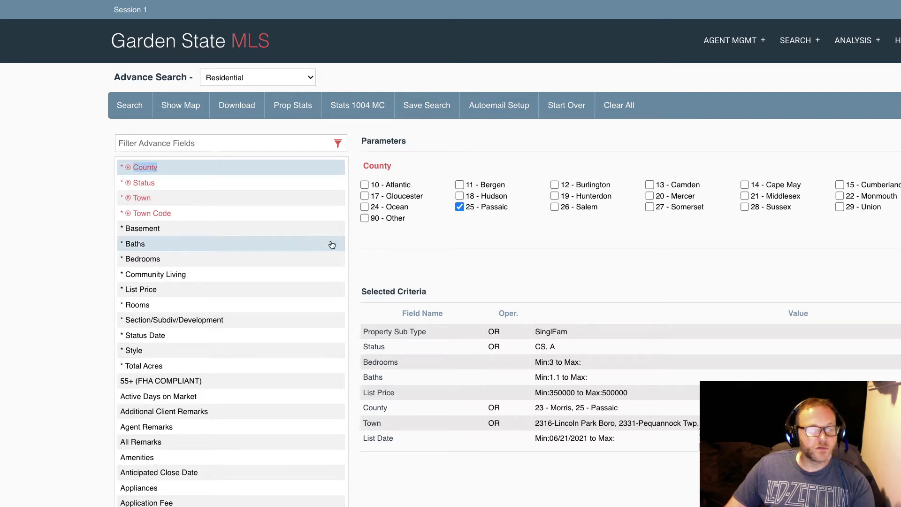
{"action": "left_click", "coordinate": [154, 170]}
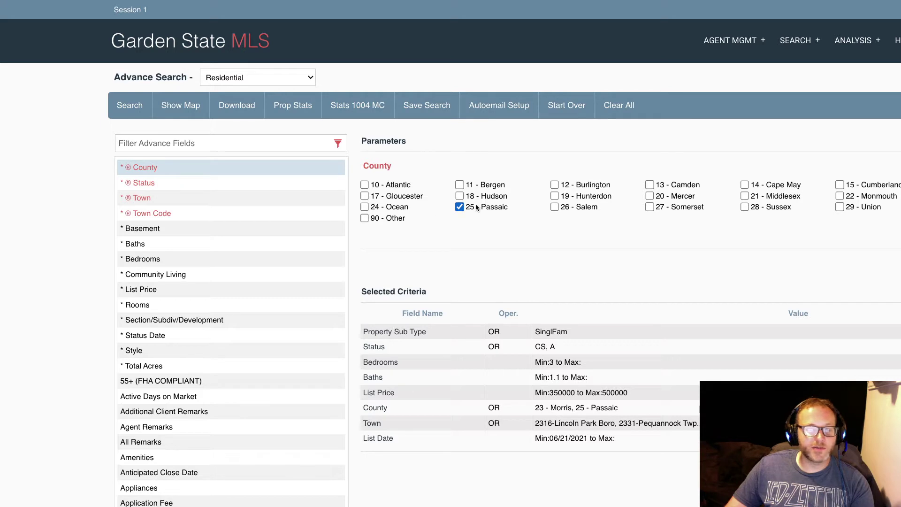
{"action": "left_click", "coordinate": [148, 186]}
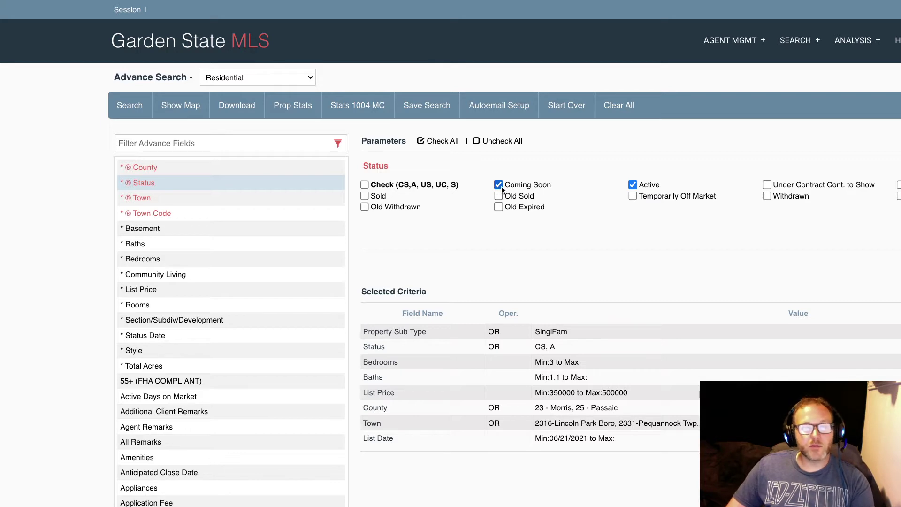
{"action": "double_click", "coordinate": [649, 184]}
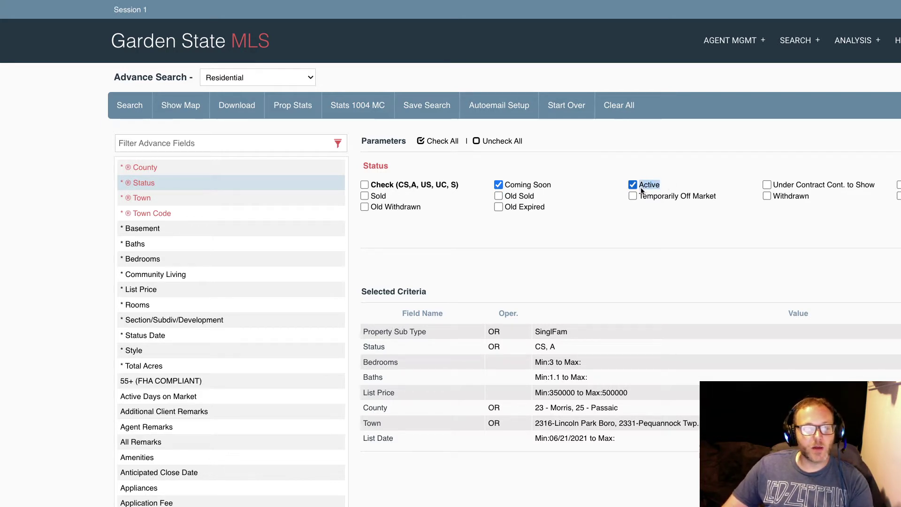
{"action": "left_click_drag", "start_coordinate": [552, 185], "coordinate": [505, 187]}
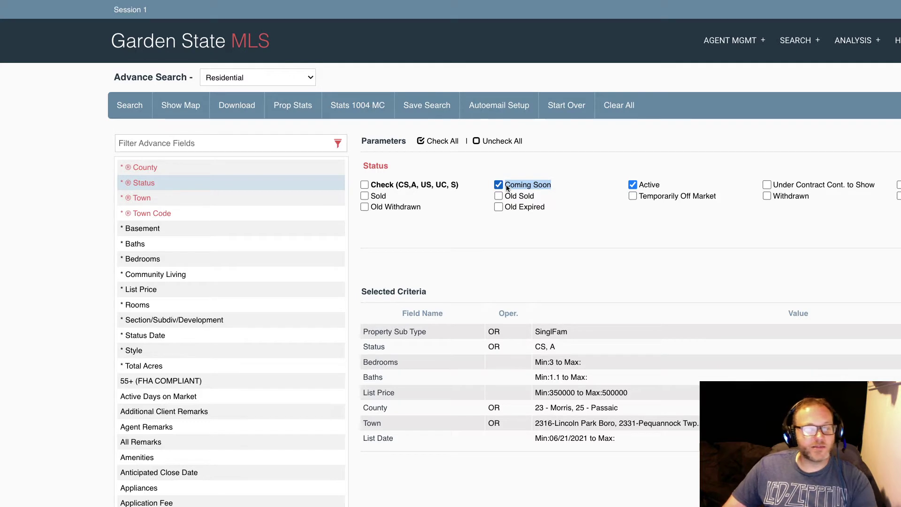
Check the selected towns Lincoln Park, Pequannock and Clifton City, then show the baths range.
{"action": "left_click", "coordinate": [147, 198]}
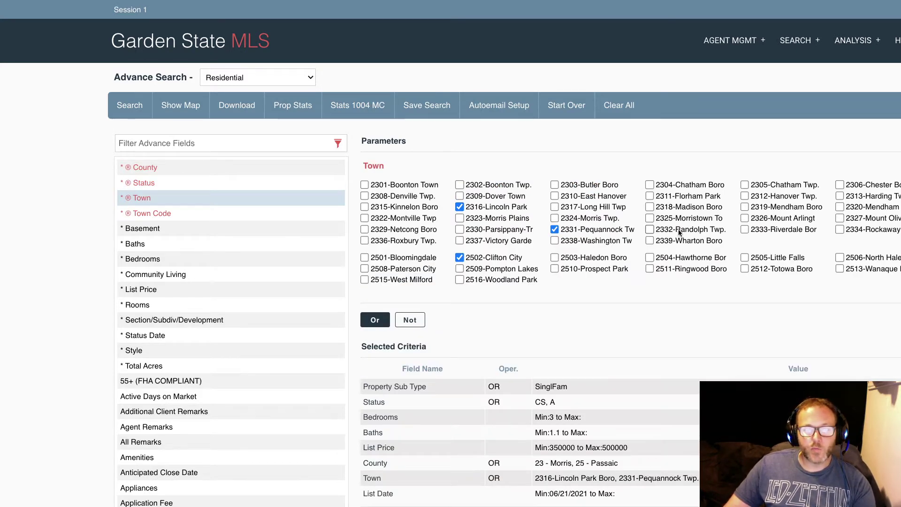
{"action": "scroll", "coordinate": [678, 230], "scroll_direction": "down", "scroll_amount": 1}
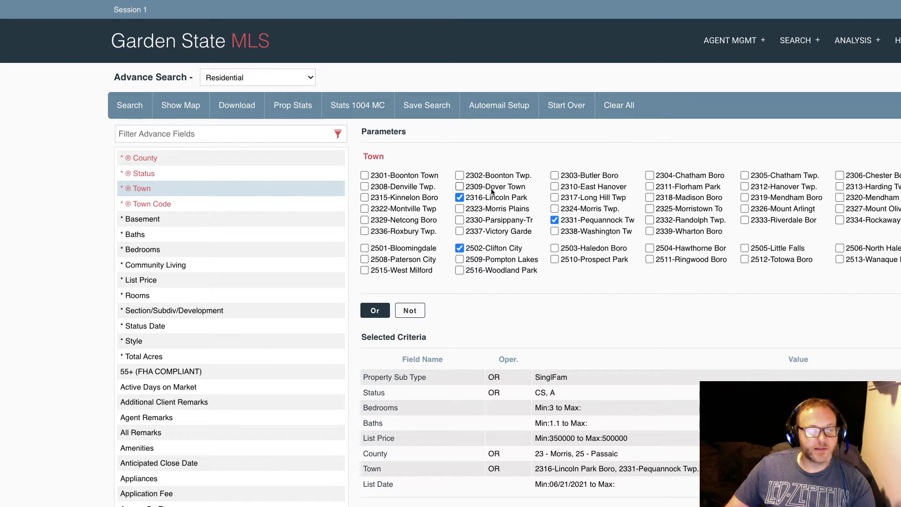
{"action": "scroll", "coordinate": [492, 209], "scroll_direction": "up", "scroll_amount": 1}
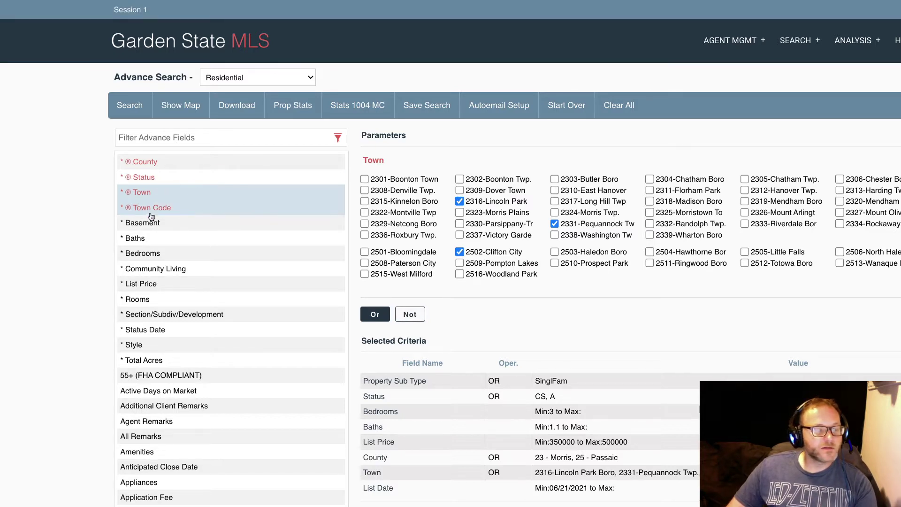
{"action": "left_click", "coordinate": [136, 237]}
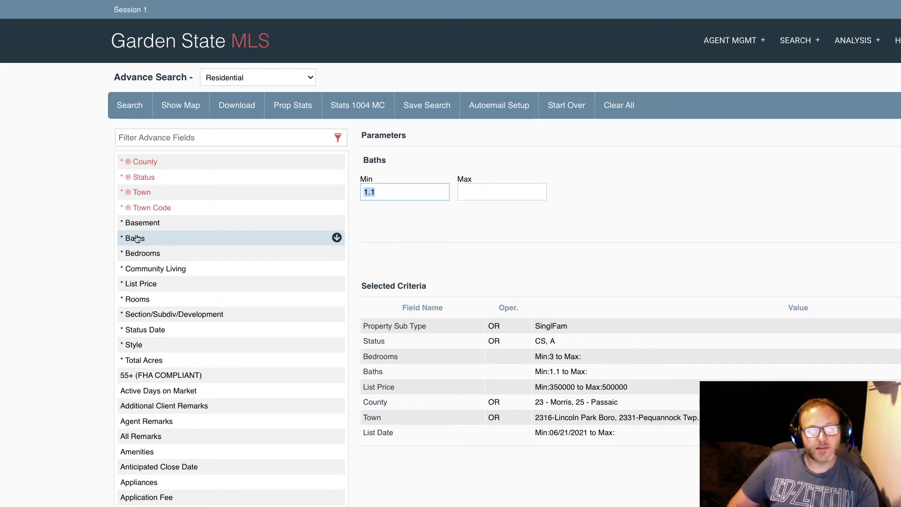
Inspect the 1.1 minimum baths and the bedrooms range, minimum 3 with no maximum.
{"action": "left_click", "coordinate": [393, 192]}
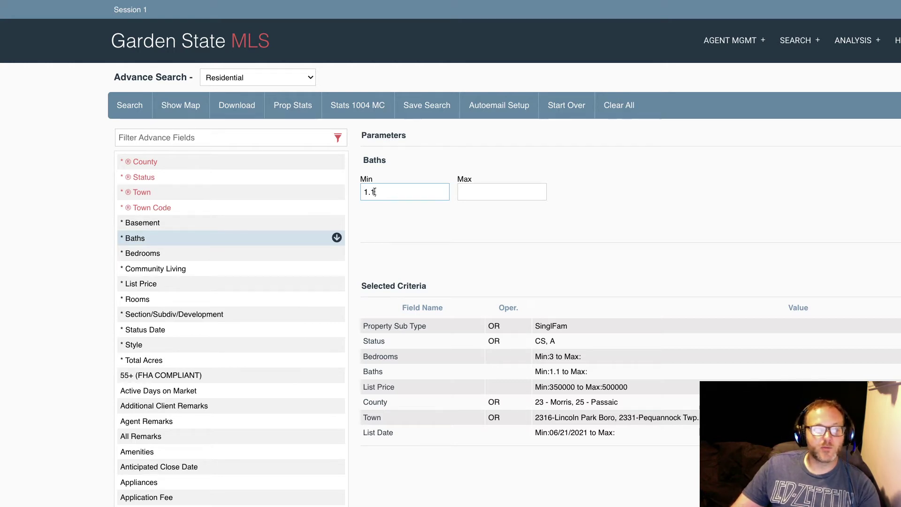
{"action": "left_click_drag", "start_coordinate": [380, 191], "coordinate": [362, 191]}
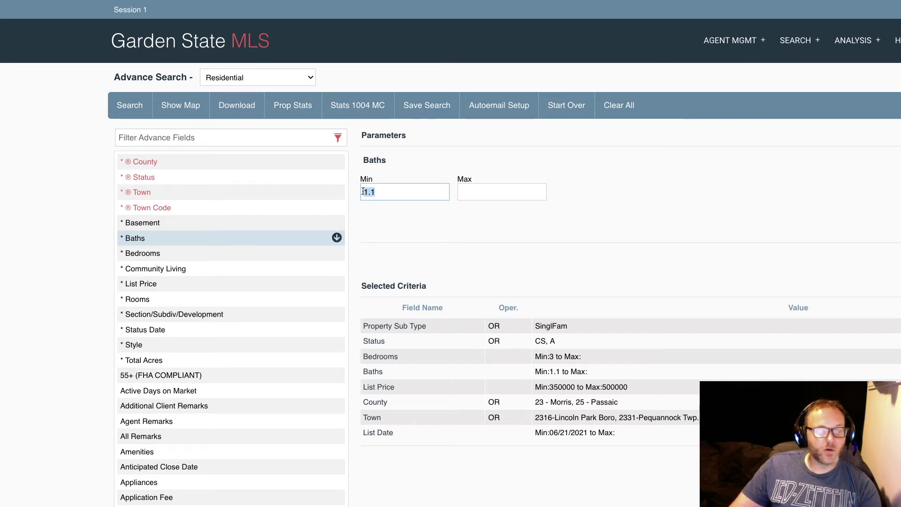
{"action": "left_click", "coordinate": [383, 193]}
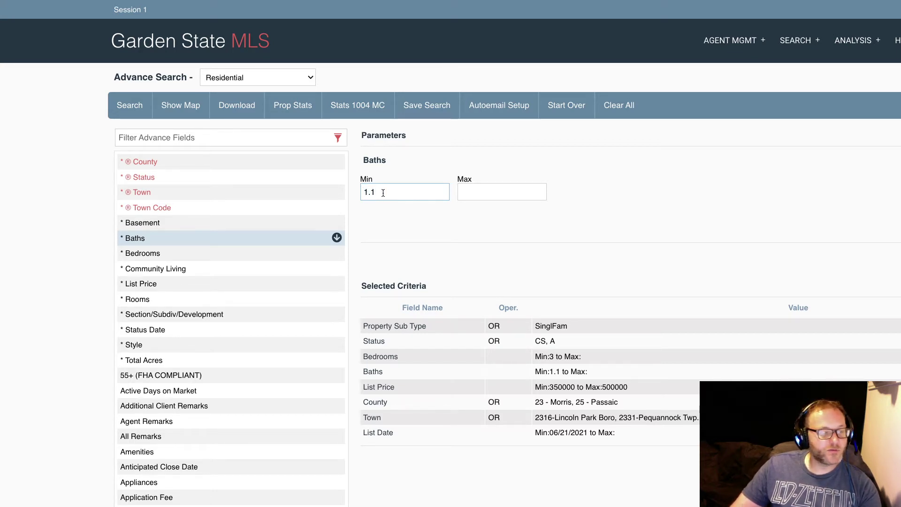
{"action": "left_click", "coordinate": [136, 253]}
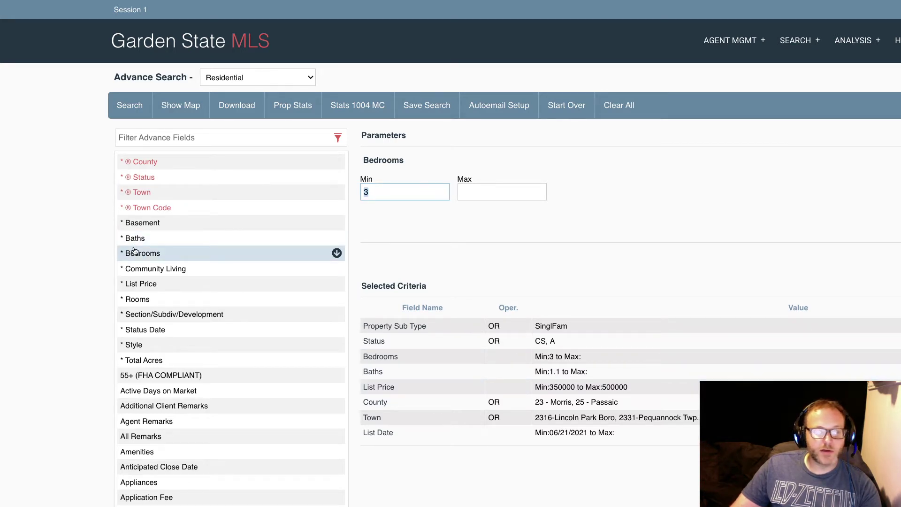
{"action": "left_click", "coordinate": [393, 189]}
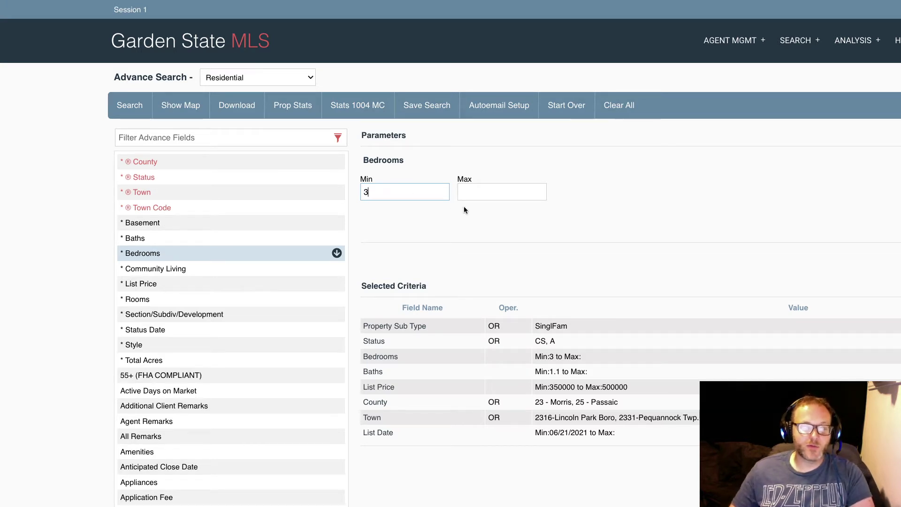
{"action": "left_click", "coordinate": [473, 195]}
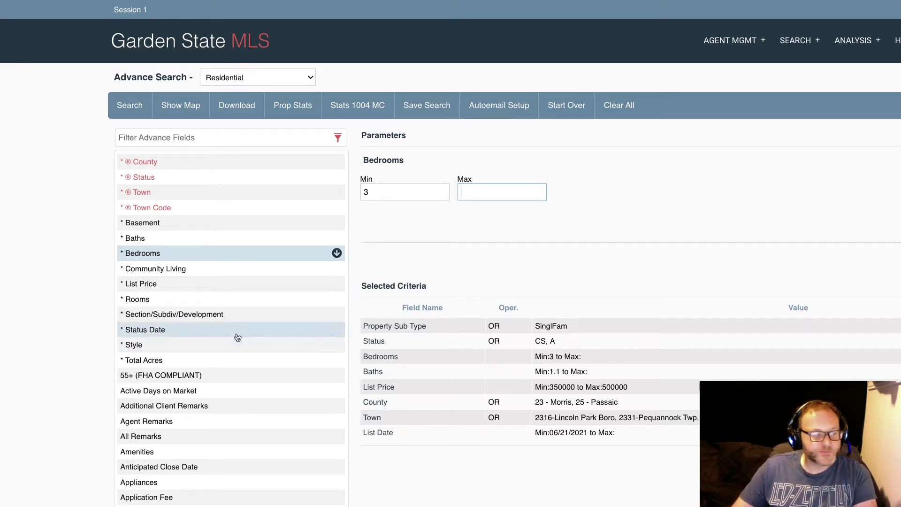
{"action": "left_click", "coordinate": [143, 285]}
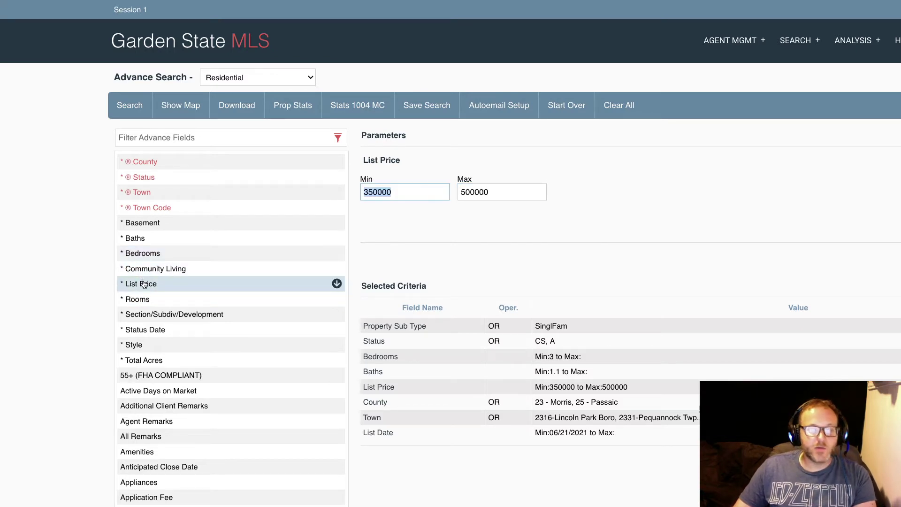
{"action": "left_click", "coordinate": [527, 197]}
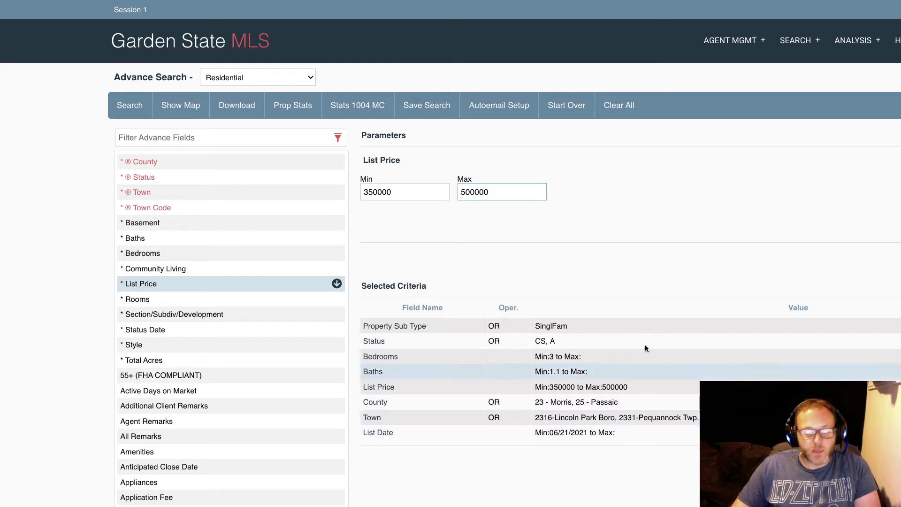
{"action": "left_click", "coordinate": [402, 192]}
{"action": "left_click_drag", "start_coordinate": [402, 193], "coordinate": [293, 191]}
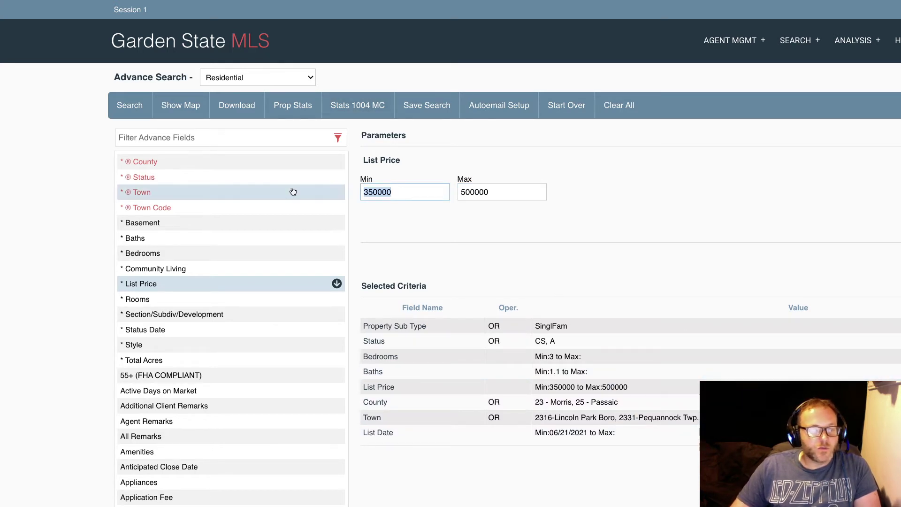
{"action": "left_click", "coordinate": [363, 196]}
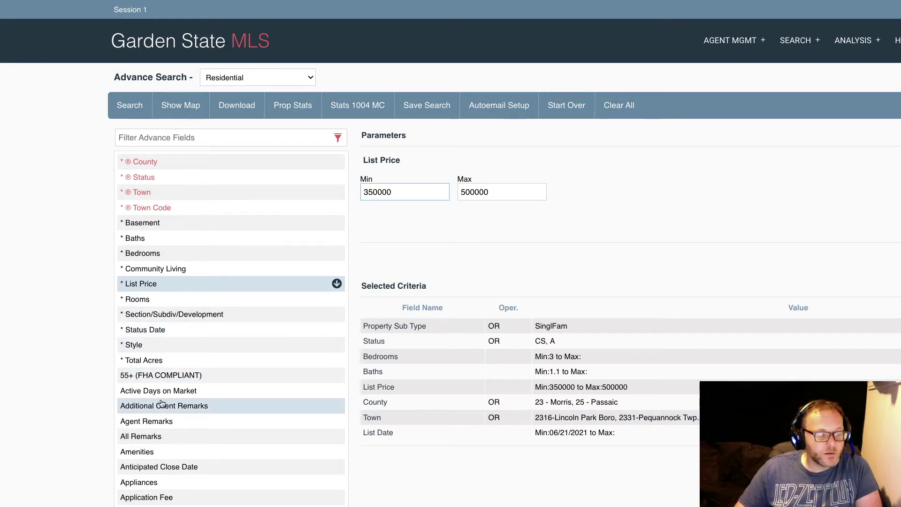
{"action": "scroll", "coordinate": [159, 398], "scroll_direction": "down", "scroll_amount": 10}
{"action": "scroll", "coordinate": [183, 358], "scroll_direction": "up", "scroll_amount": 10}
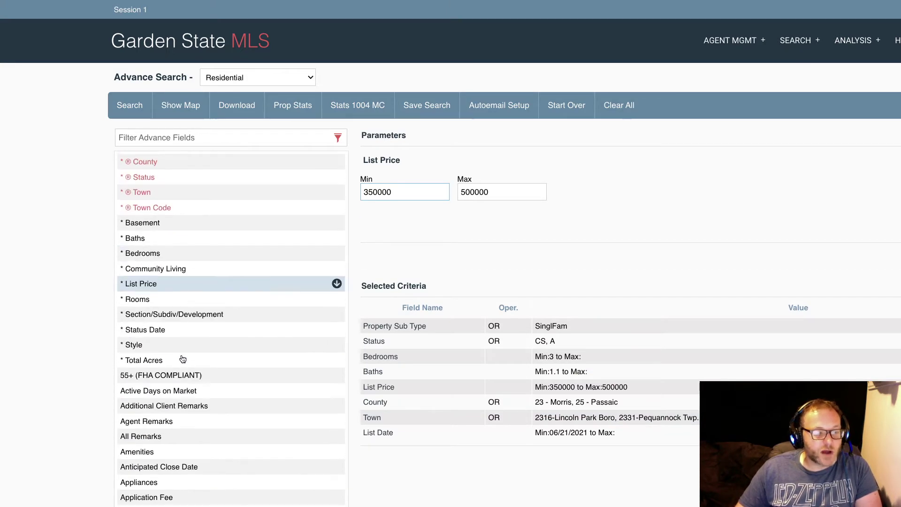
Confirm Property Sub Type is Single Family only, excluding Condo/Coop/Townhouse, and run the search.
{"action": "left_click", "coordinate": [384, 329]}
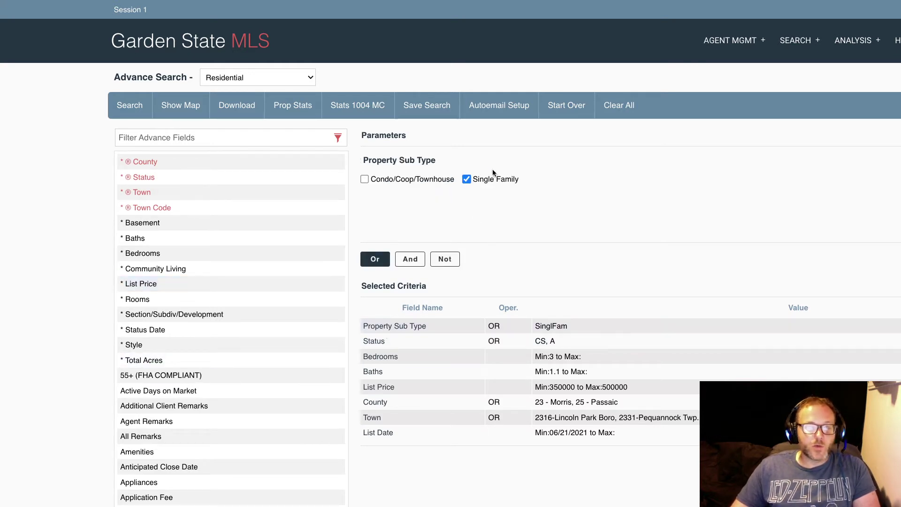
{"action": "left_click_drag", "start_coordinate": [474, 180], "coordinate": [525, 183]}
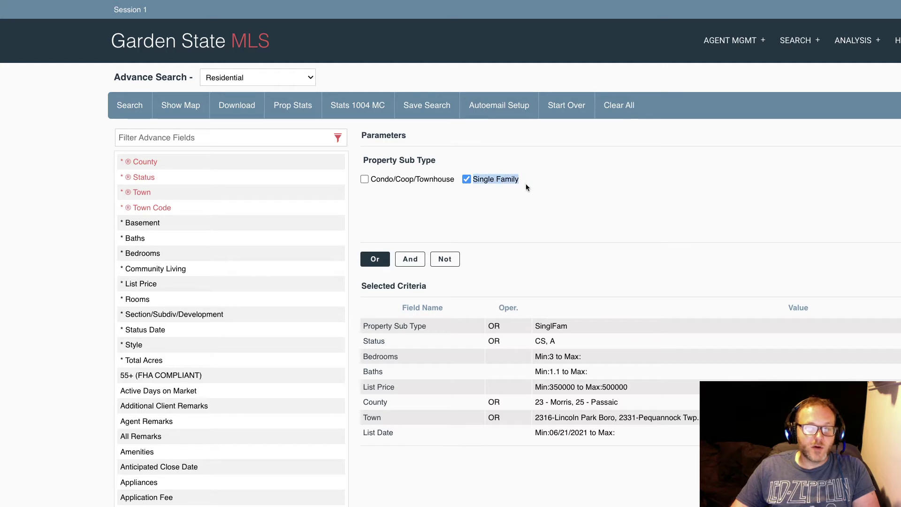
{"action": "left_click_drag", "start_coordinate": [454, 179], "coordinate": [361, 181]}
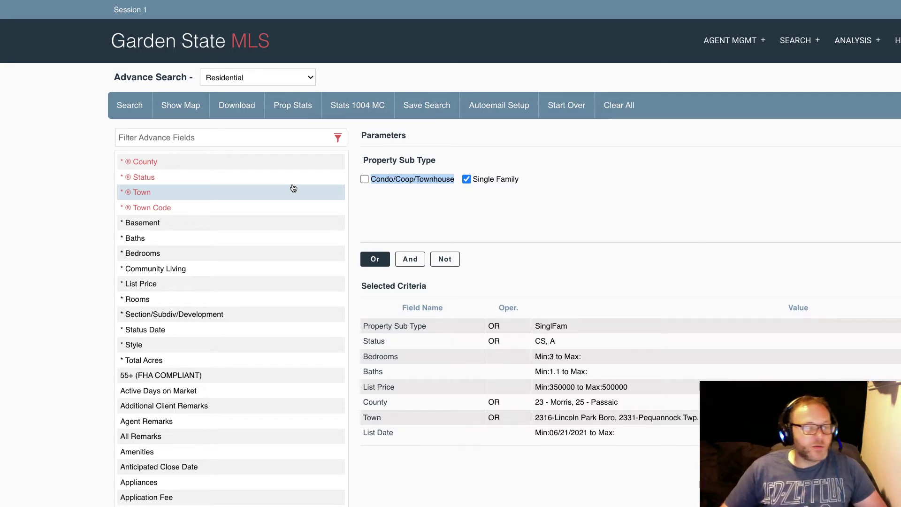
{"action": "left_click", "coordinate": [134, 105]}
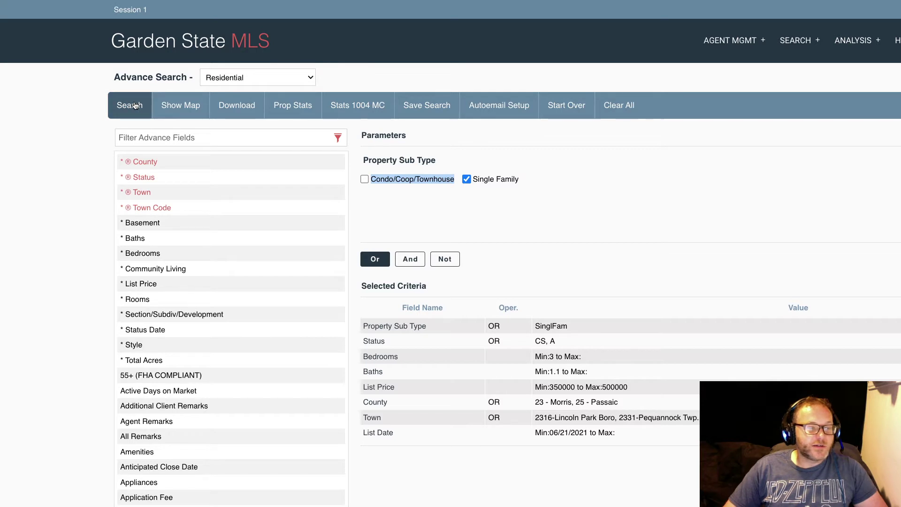
Clear the 06/21/2021 minimum list date and rerun the search, returning 59 records.
{"action": "left_click", "coordinate": [380, 436]}
{"action": "left_click", "coordinate": [427, 151]}
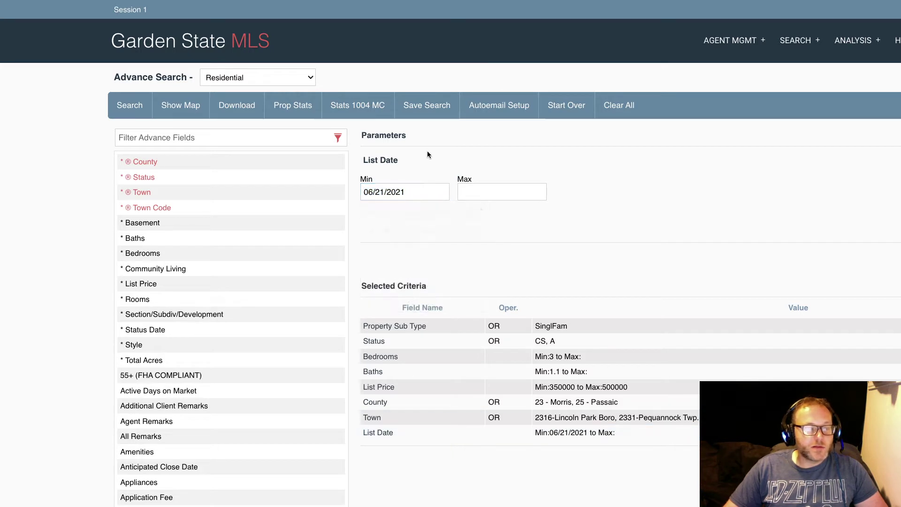
{"action": "left_click", "coordinate": [414, 193]}
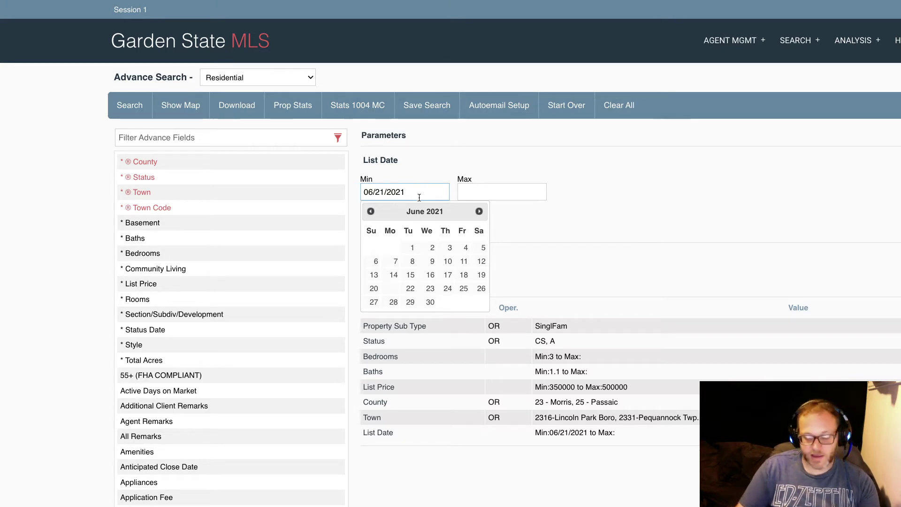
{"action": "key", "text": "super+a"}
{"action": "key", "text": "BackSpace"}
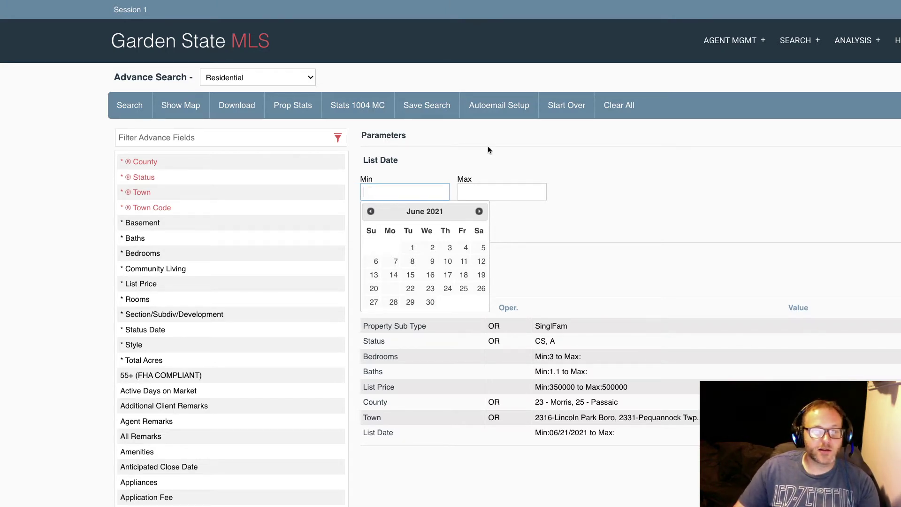
{"action": "left_click", "coordinate": [487, 146]}
{"action": "left_click", "coordinate": [136, 109]}
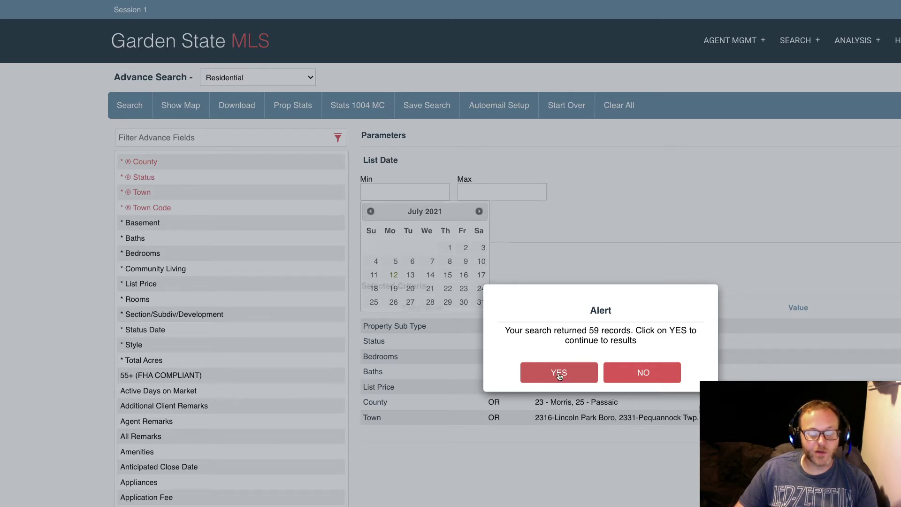
Continue to the 59 results and adjust listing marks, leaving the Lincoln Park Boro listing unmarked.
{"action": "left_click", "coordinate": [559, 375]}
{"action": "left_click", "coordinate": [559, 375]}
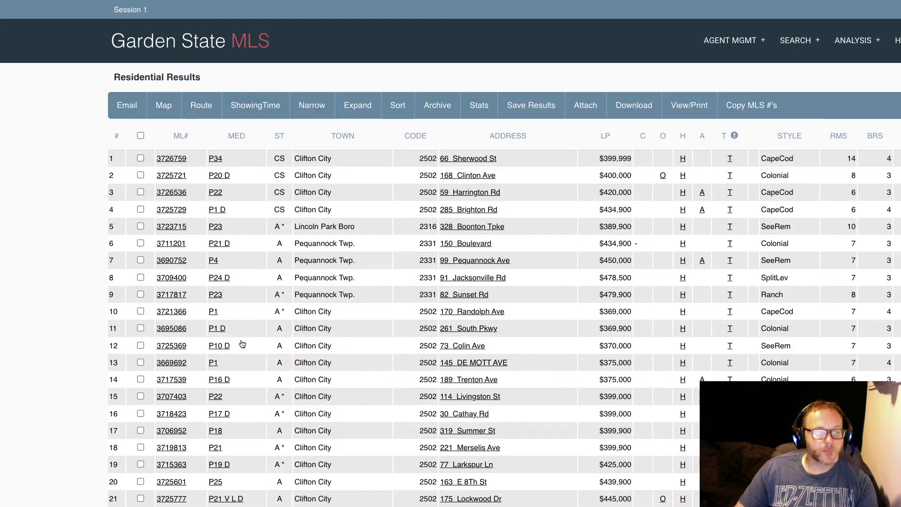
{"action": "scroll", "coordinate": [429, 315], "scroll_direction": "down", "scroll_amount": 12}
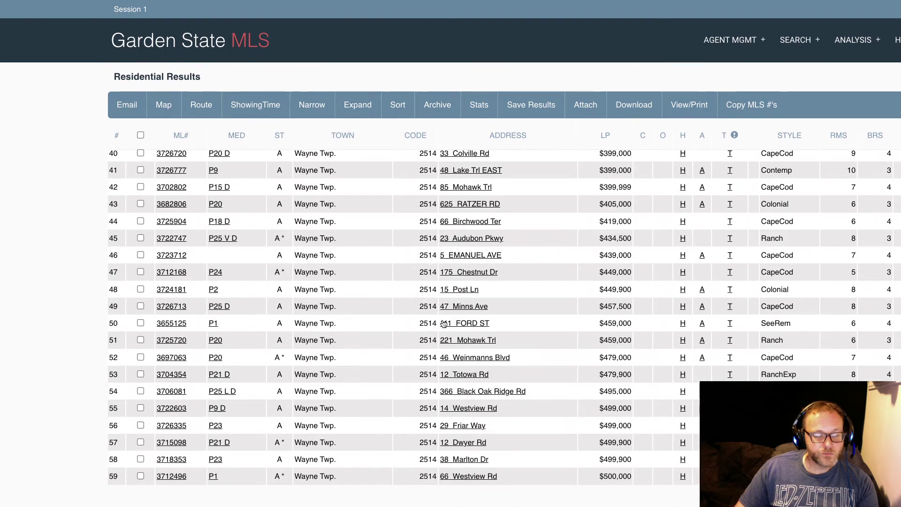
{"action": "scroll", "coordinate": [444, 324], "scroll_direction": "up", "scroll_amount": 11}
{"action": "scroll", "coordinate": [444, 324], "scroll_direction": "up", "scroll_amount": 2}
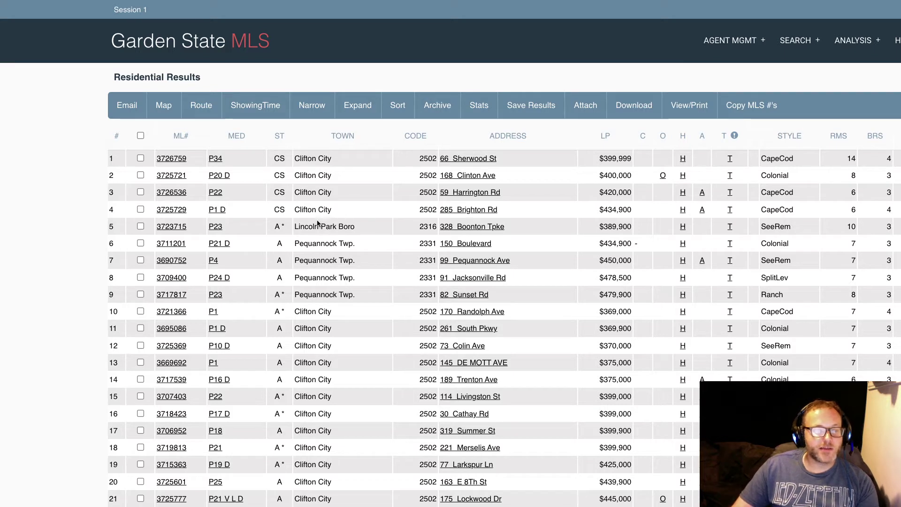
{"action": "mouse_move", "coordinate": [295, 226]}
{"action": "left_mouse_down"}
{"action": "mouse_move", "coordinate": [357, 227]}
{"action": "mouse_move", "coordinate": [350, 243]}
{"action": "mouse_move", "coordinate": [280, 242]}
{"action": "mouse_move", "coordinate": [295, 241]}
{"action": "left_mouse_up"}
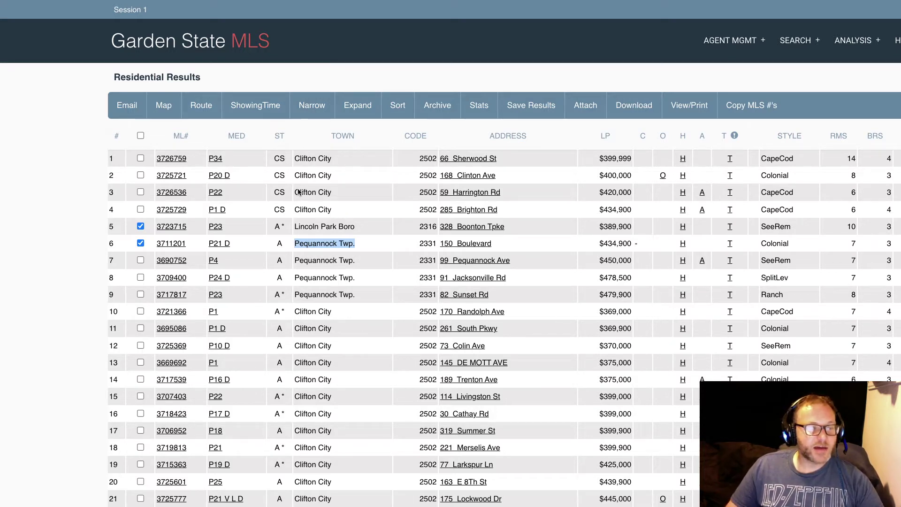
{"action": "left_click", "coordinate": [284, 226]}
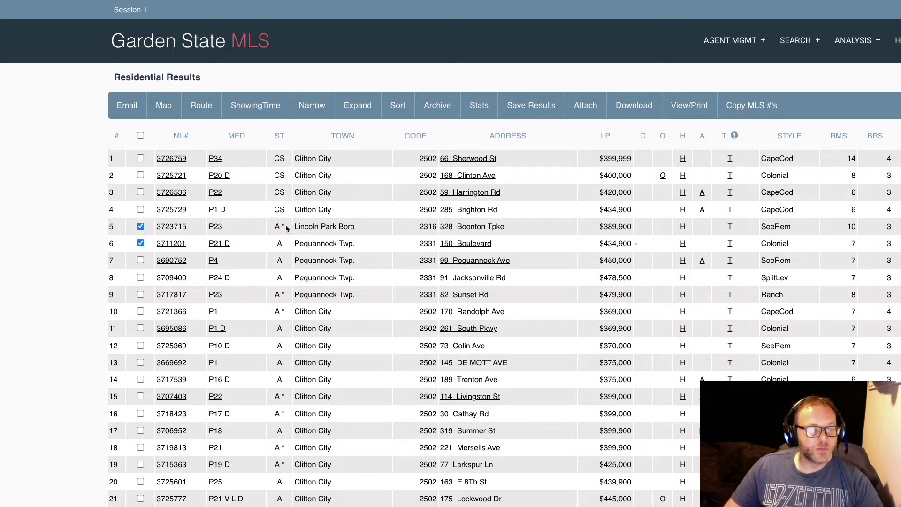
{"action": "left_click", "coordinate": [286, 227]}
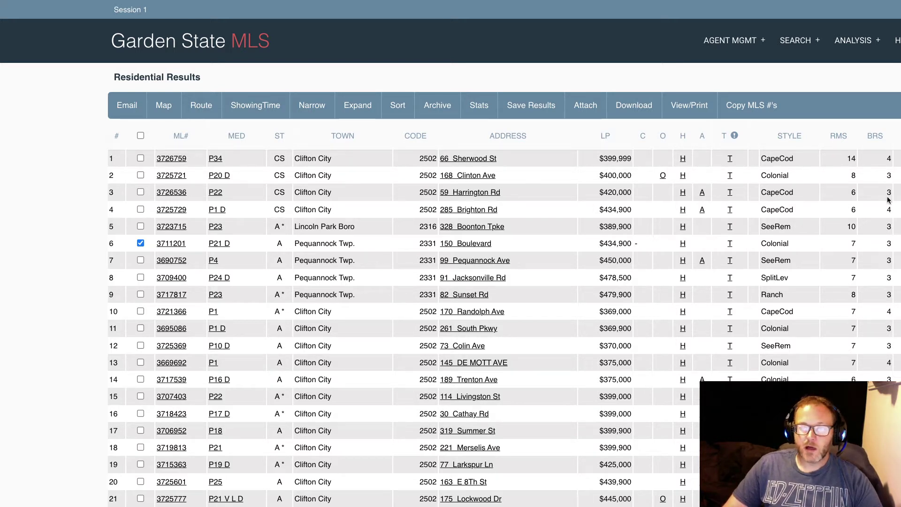
Sort the residential results by bedroom count, most bedrooms first.
{"action": "left_click", "coordinate": [875, 137]}
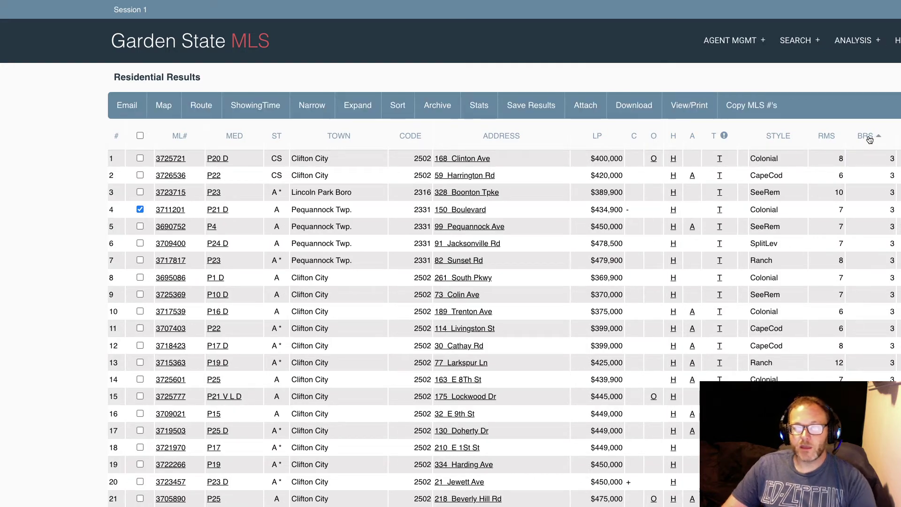
{"action": "left_click", "coordinate": [869, 137]}
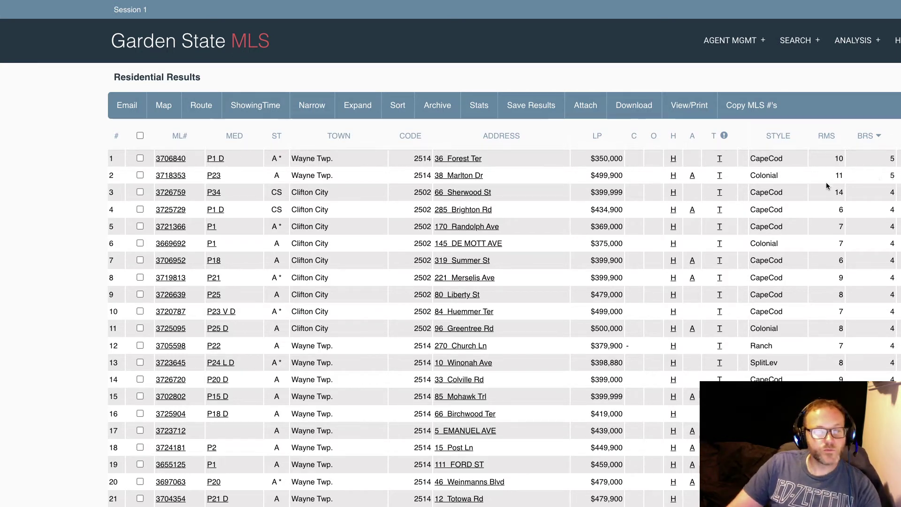
{"action": "left_click", "coordinate": [889, 162]}
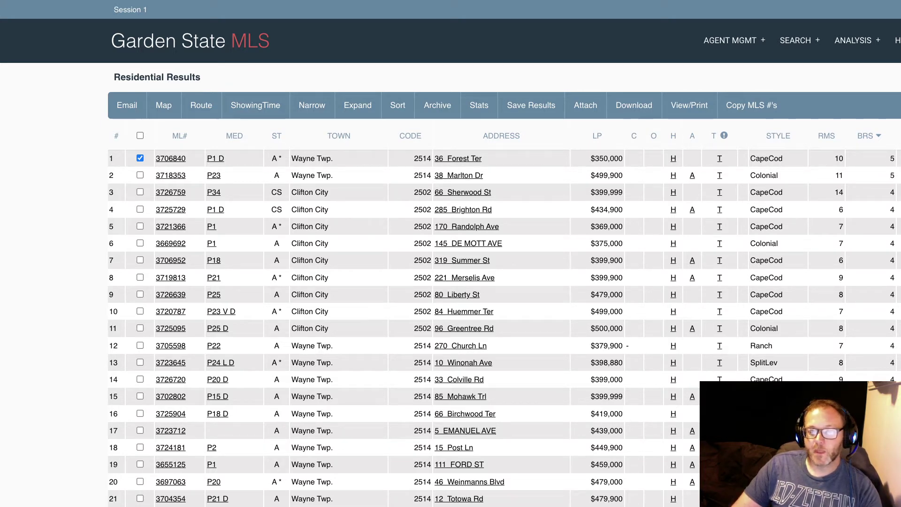
{"action": "left_click", "coordinate": [140, 158]}
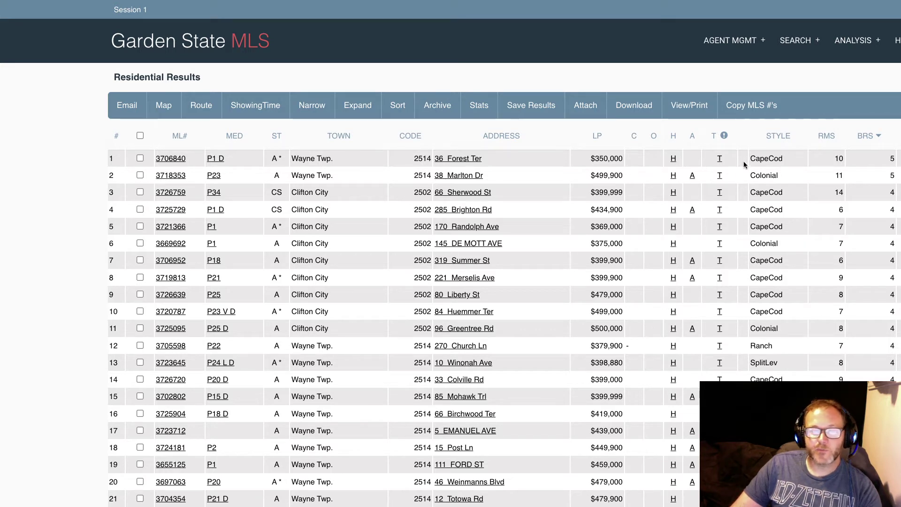
{"action": "left_click_drag", "start_coordinate": [757, 158], "coordinate": [786, 190]}
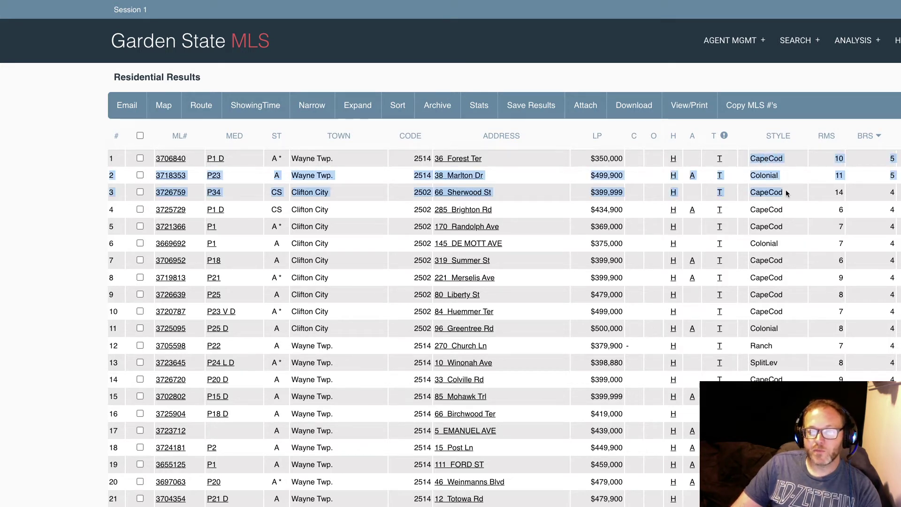
{"action": "left_click", "coordinate": [785, 189]}
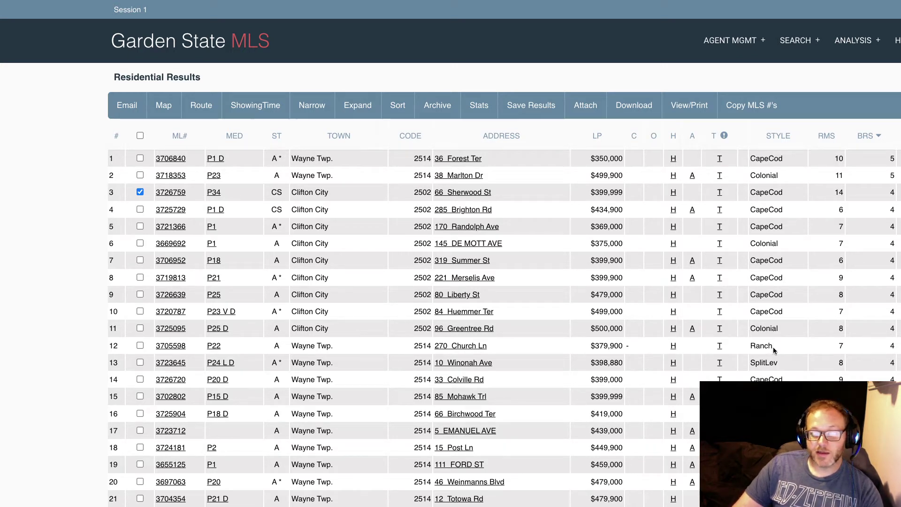
{"action": "left_click_drag", "start_coordinate": [772, 348], "coordinate": [751, 348]}
{"action": "left_click", "coordinate": [793, 334]}
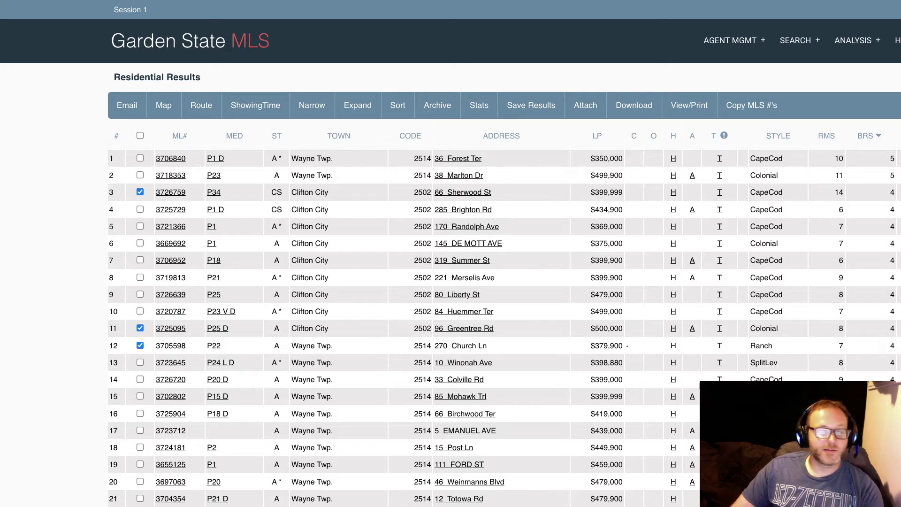
{"action": "left_click", "coordinate": [140, 260]}
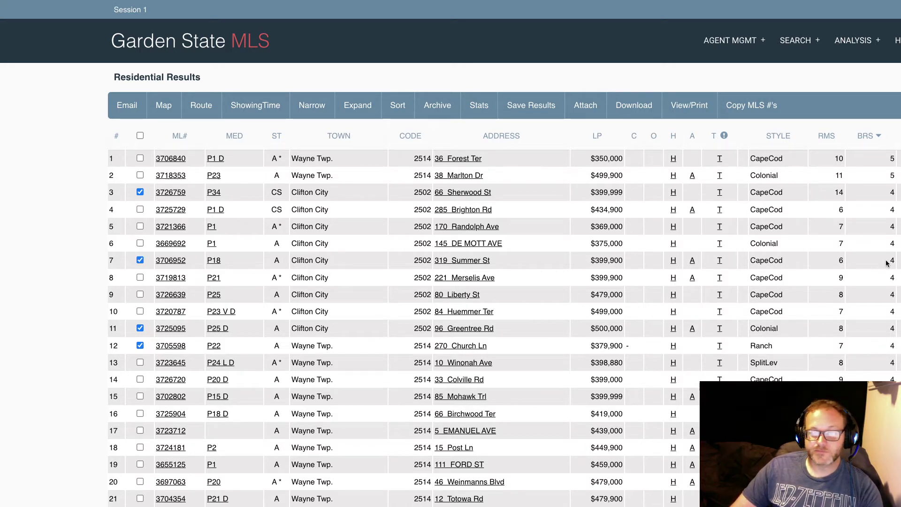
{"action": "left_click", "coordinate": [168, 177]}
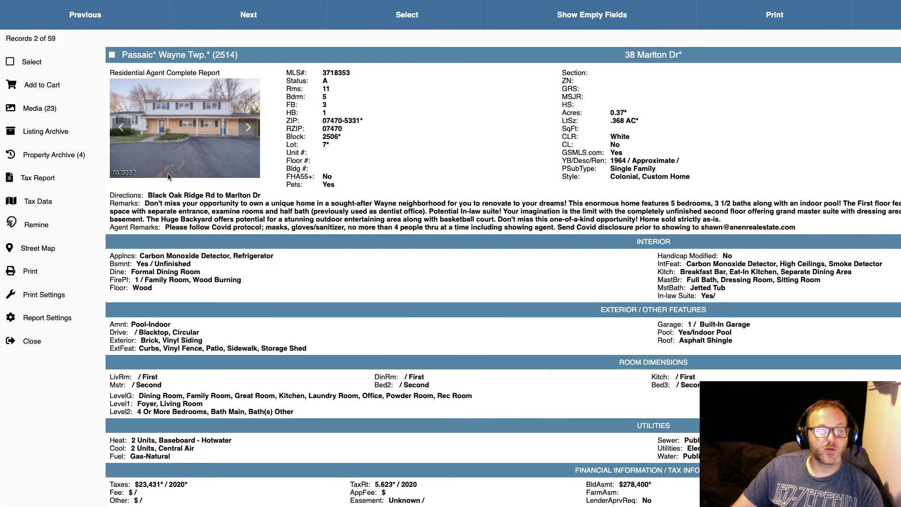
{"action": "left_click", "coordinate": [112, 55]}
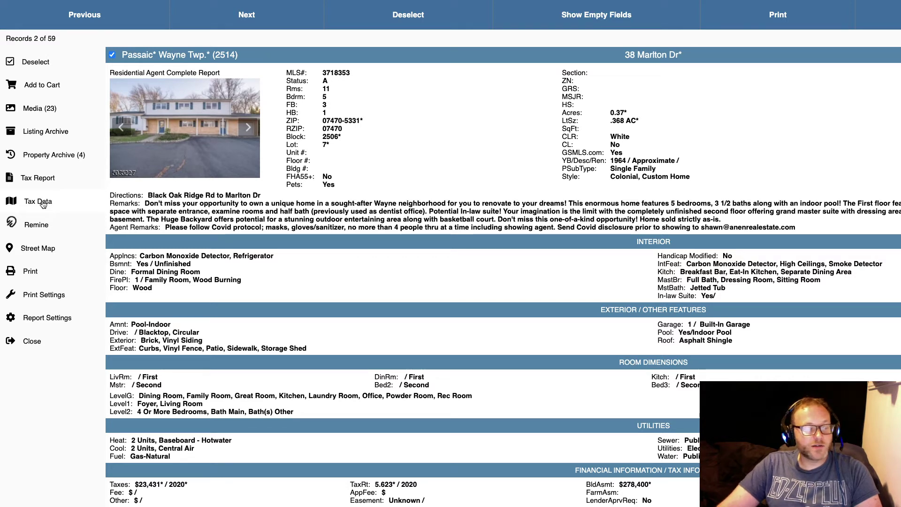
{"action": "left_click", "coordinate": [42, 204]}
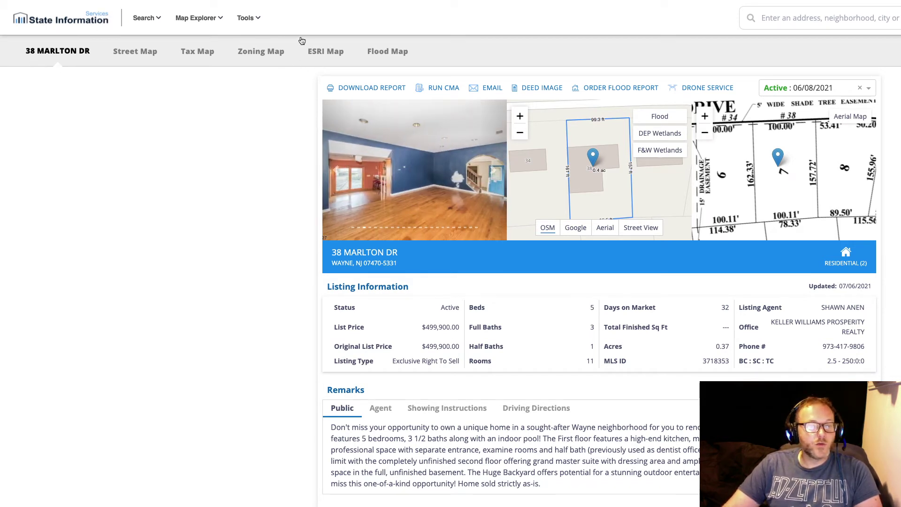
{"action": "left_click", "coordinate": [406, 51]}
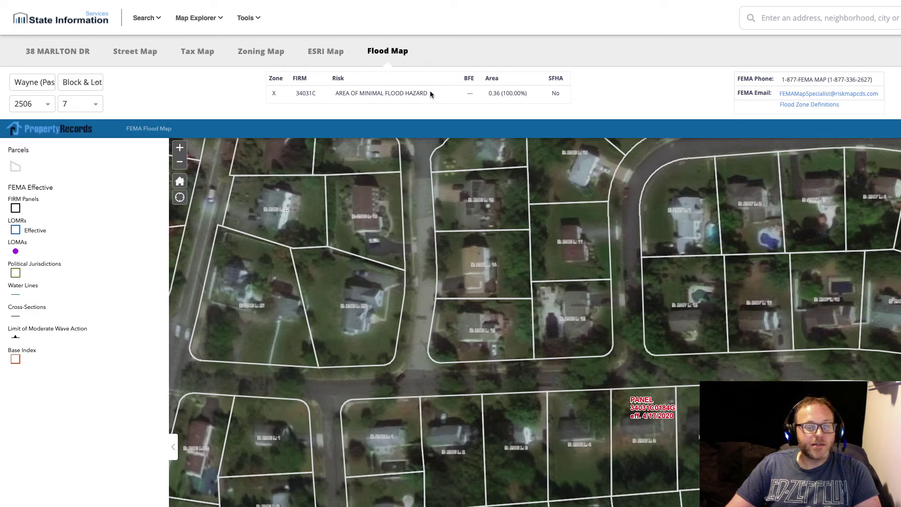
{"action": "left_click_drag", "start_coordinate": [428, 91], "coordinate": [334, 92]}
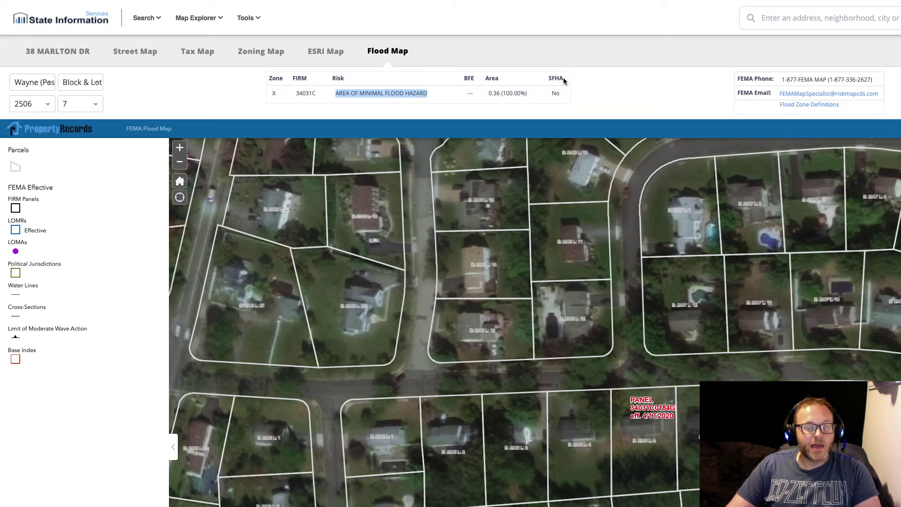
{"action": "left_click_drag", "start_coordinate": [563, 79], "coordinate": [553, 79]}
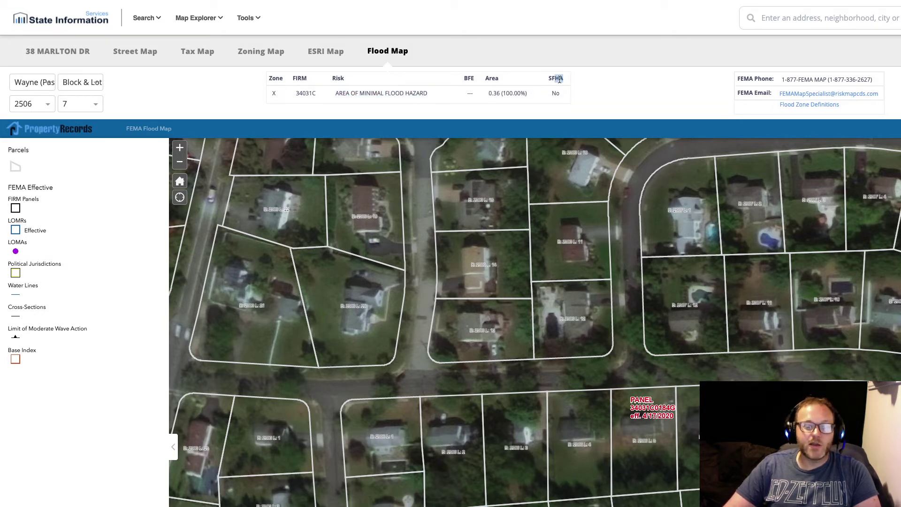
{"action": "left_click", "coordinate": [563, 79]}
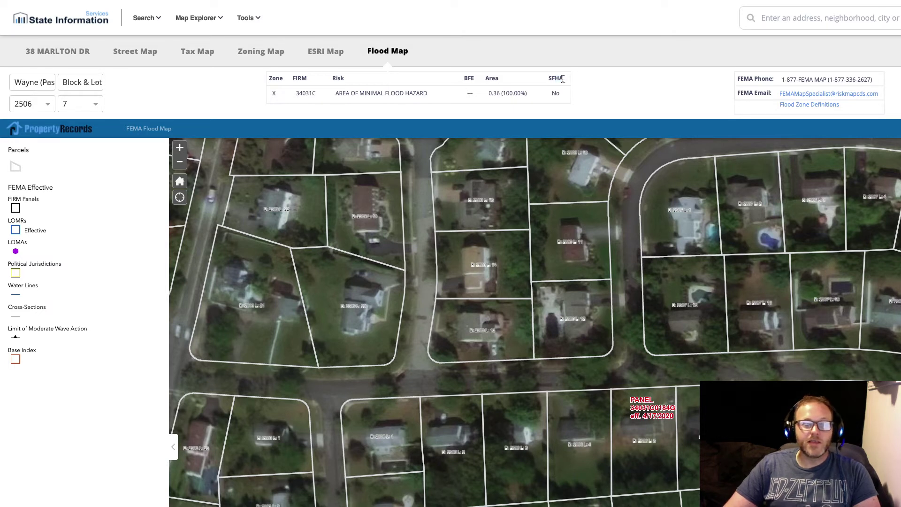
{"action": "left_click_drag", "start_coordinate": [563, 79], "coordinate": [548, 80]}
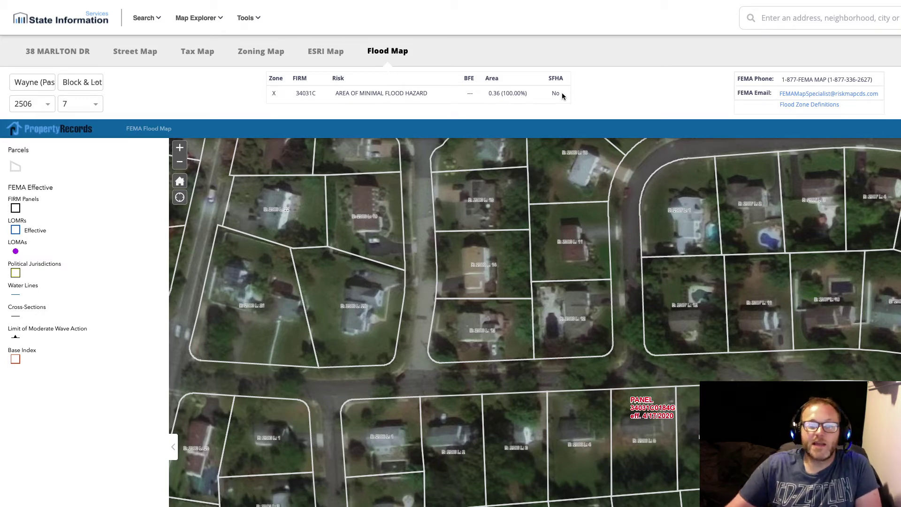
{"action": "mouse_move", "coordinate": [109, 1]}
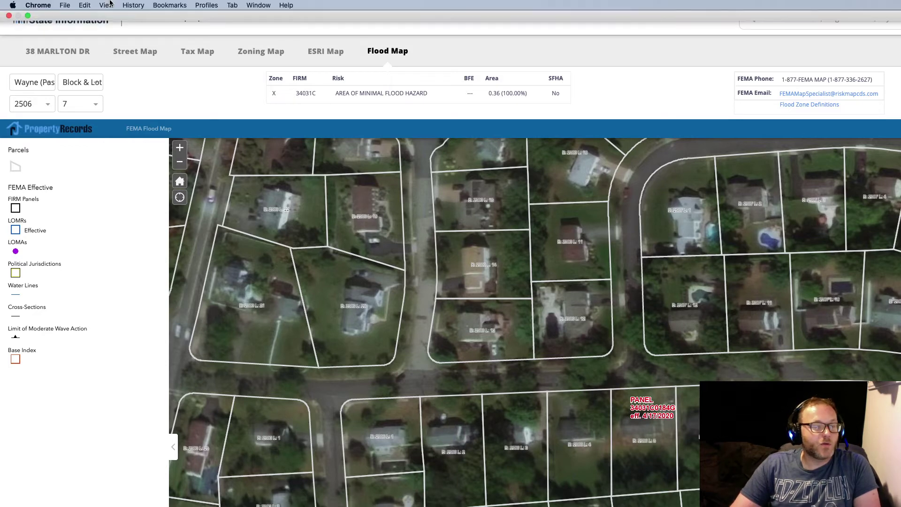
Close the flood map and listing report, then narrow the results to the six marked listings.
{"action": "left_click", "coordinate": [28, 15]}
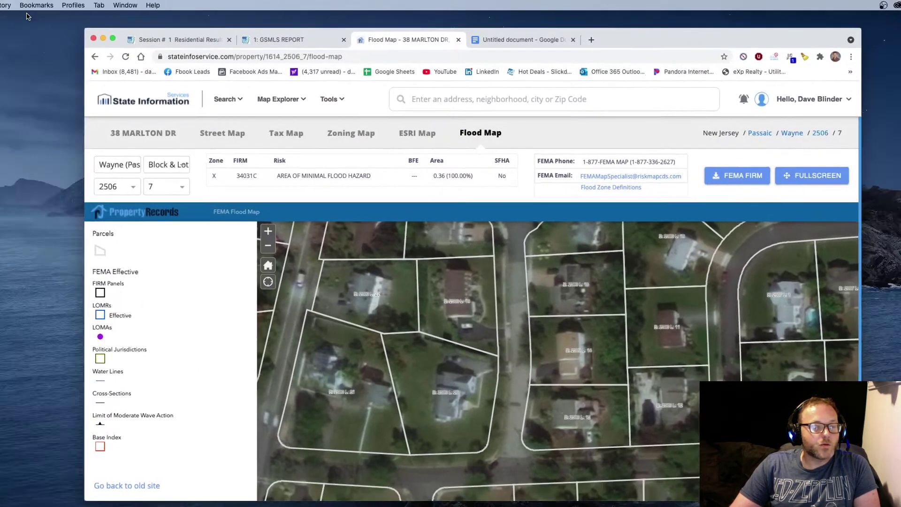
{"action": "left_click", "coordinate": [454, 41]}
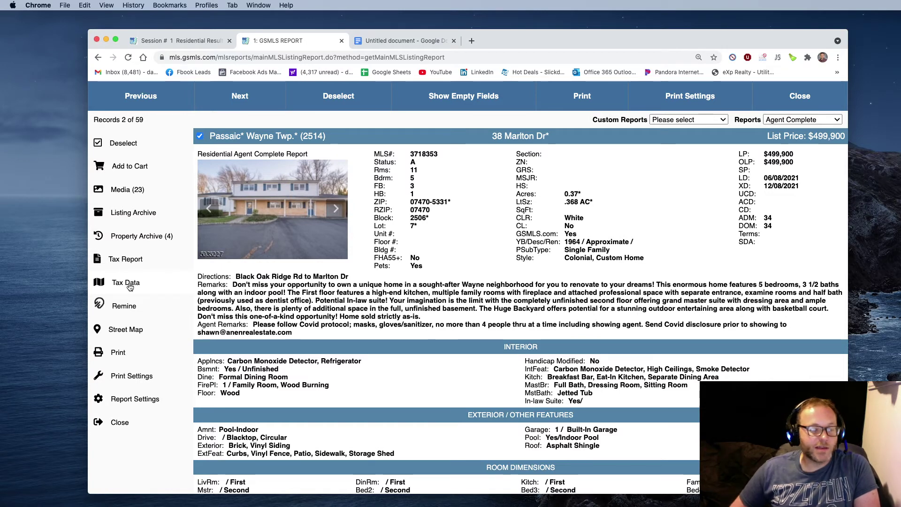
{"action": "left_click", "coordinate": [787, 102]}
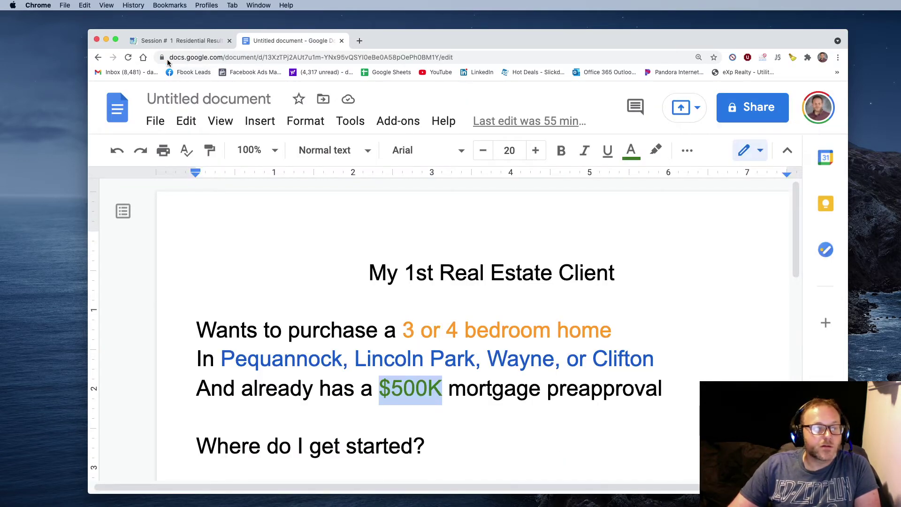
{"action": "left_click", "coordinate": [157, 42]}
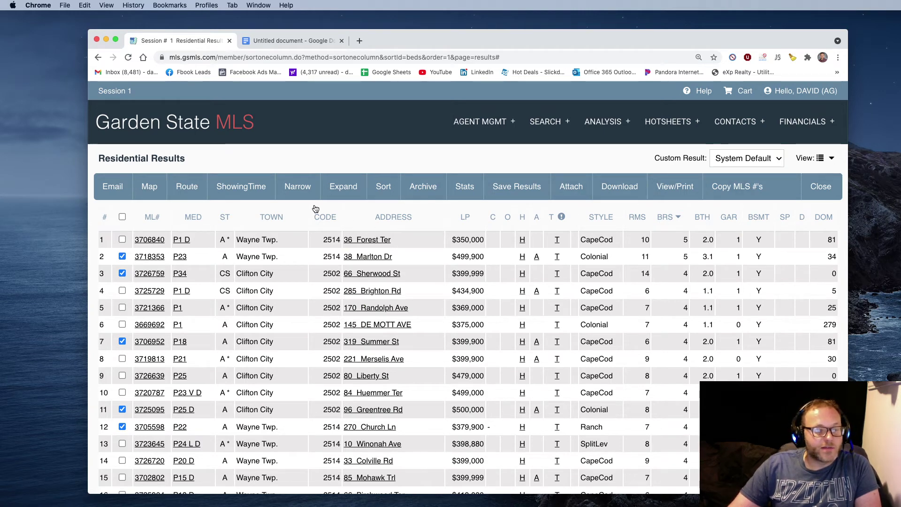
{"action": "left_click", "coordinate": [297, 195]}
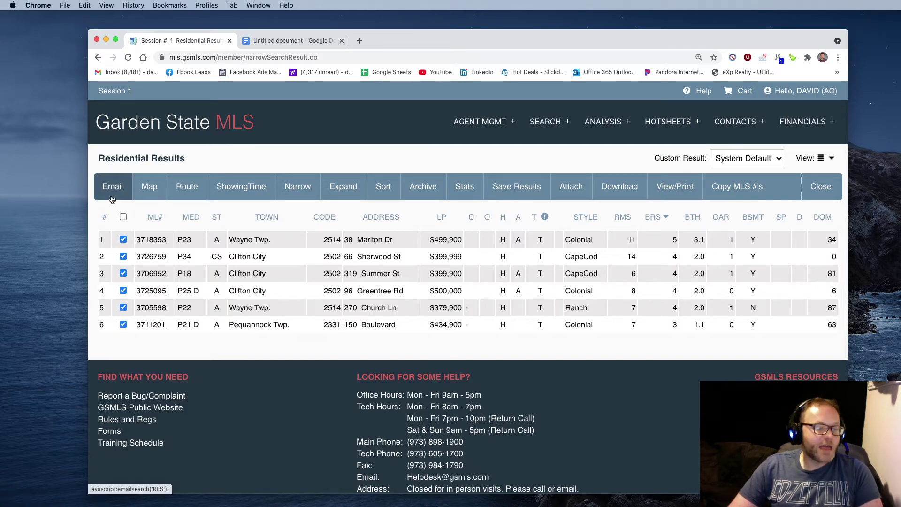
Start an email of the chosen listings to the client's e-mail address with subject 'Real Estate For You'.
{"action": "left_click", "coordinate": [112, 192]}
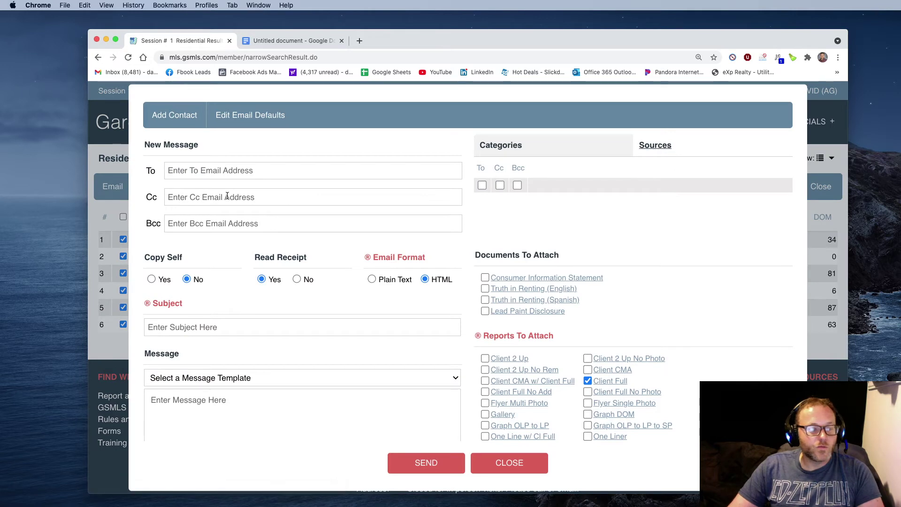
{"action": "left_click", "coordinate": [208, 176]}
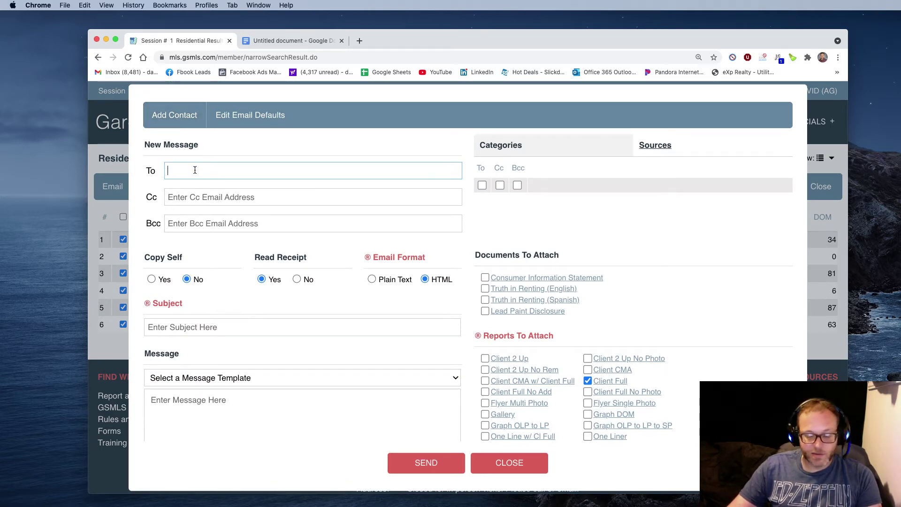
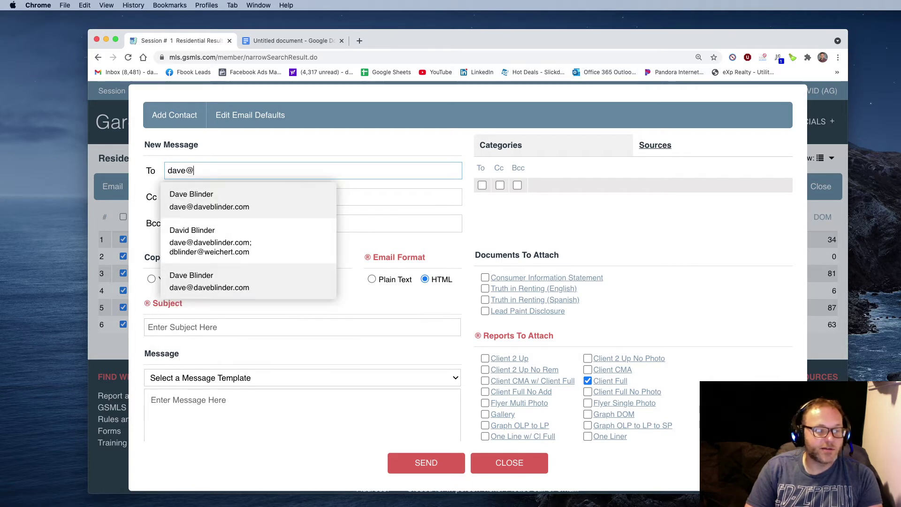
{"action": "key", "text": "Return"}
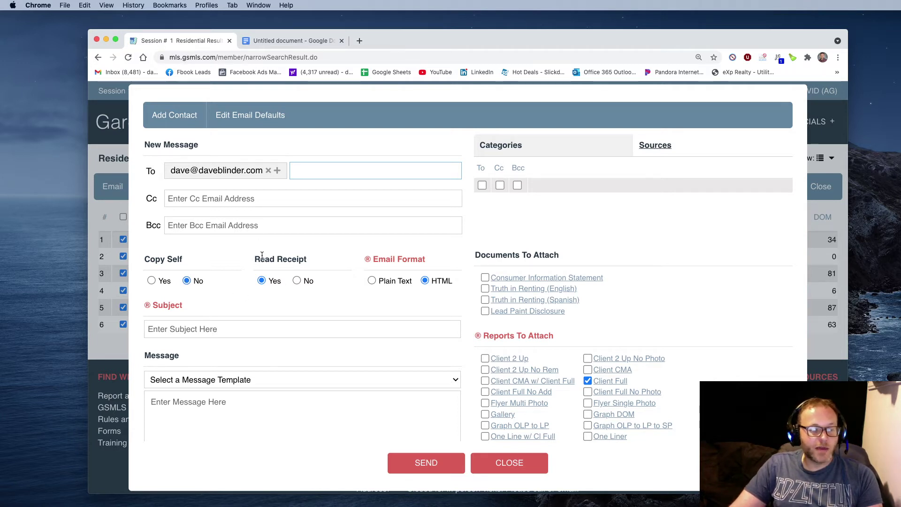
{"action": "left_click_drag", "start_coordinate": [254, 258], "coordinate": [304, 258]}
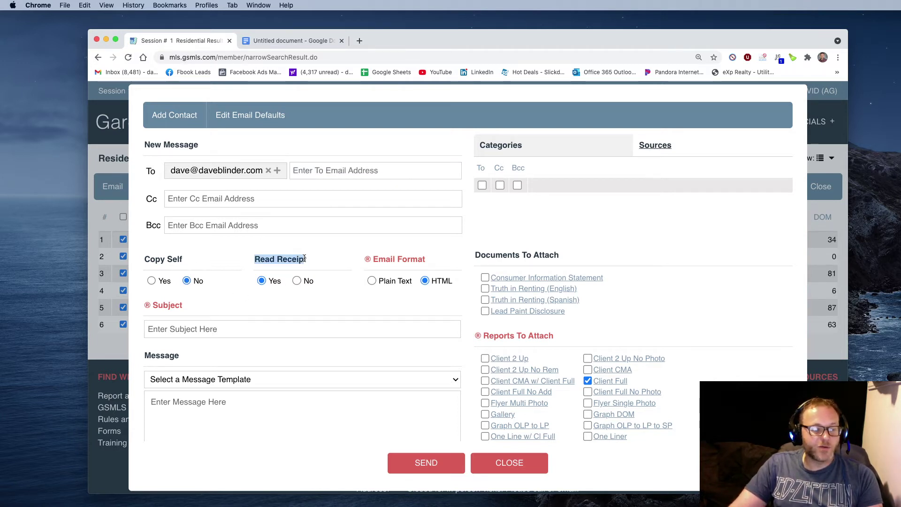
{"action": "left_click", "coordinate": [190, 331]}
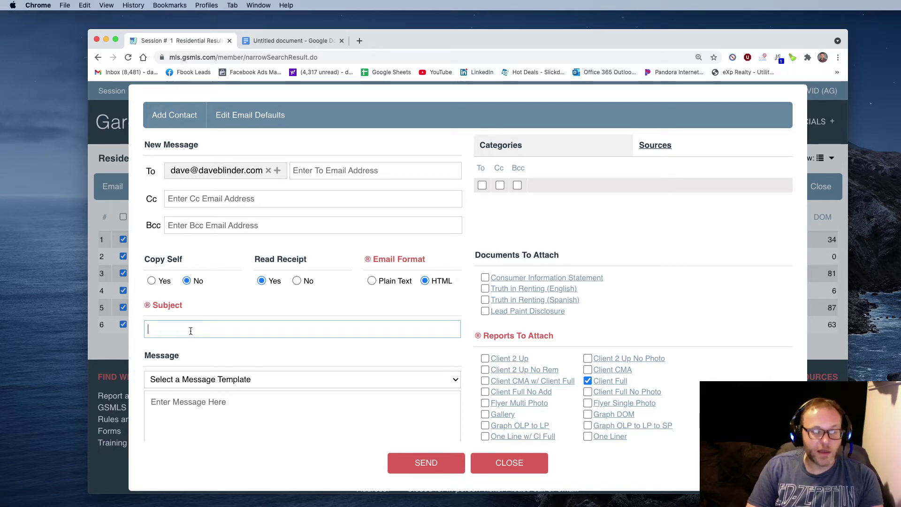
{"action": "type", "text": "Real Estate "}
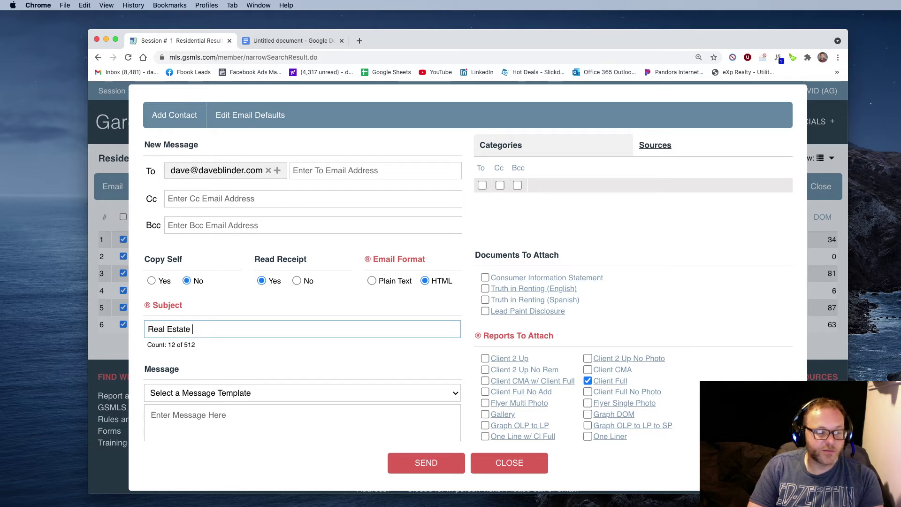
{"action": "type", "text": "For You"}
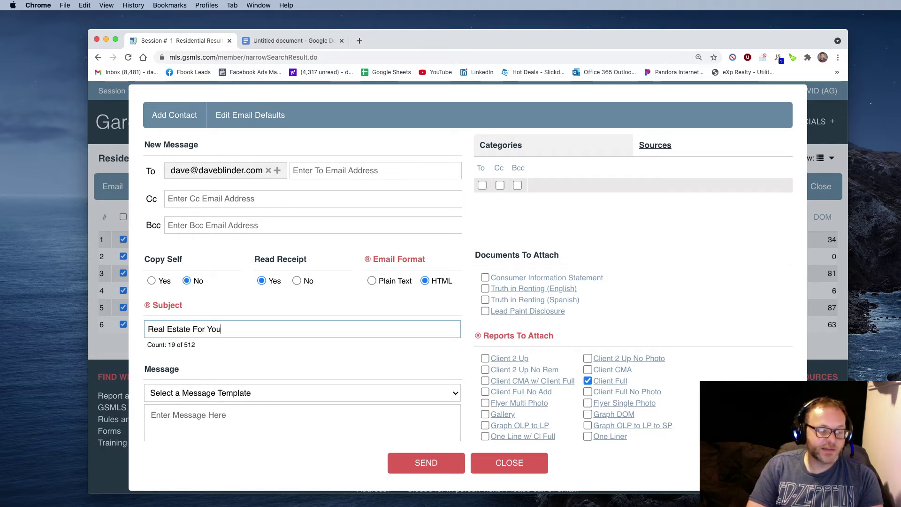
{"action": "scroll", "coordinate": [185, 350], "scroll_direction": "down", "scroll_amount": 3}
Write 'Hi!', thank the client, and ask to schedule seeing a few of these houses together.
{"action": "left_click", "coordinate": [185, 351]}
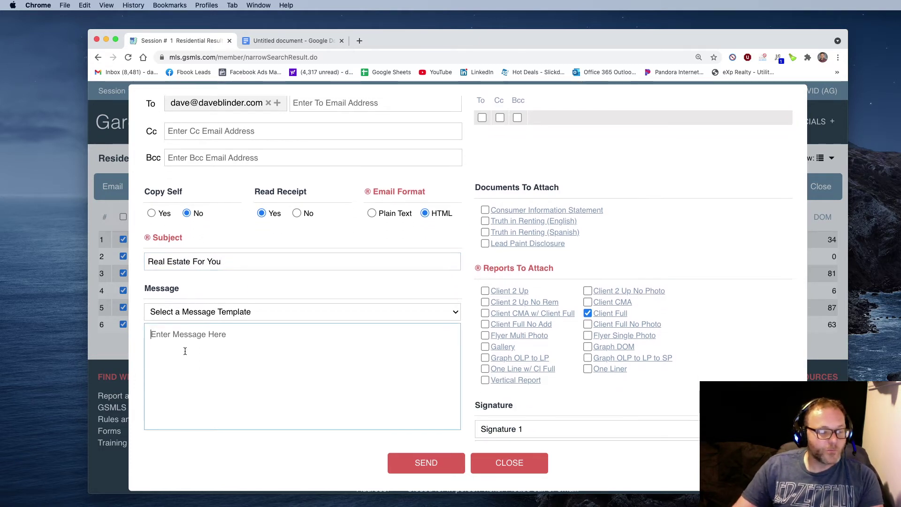
{"action": "type", "text": "Hi!"}
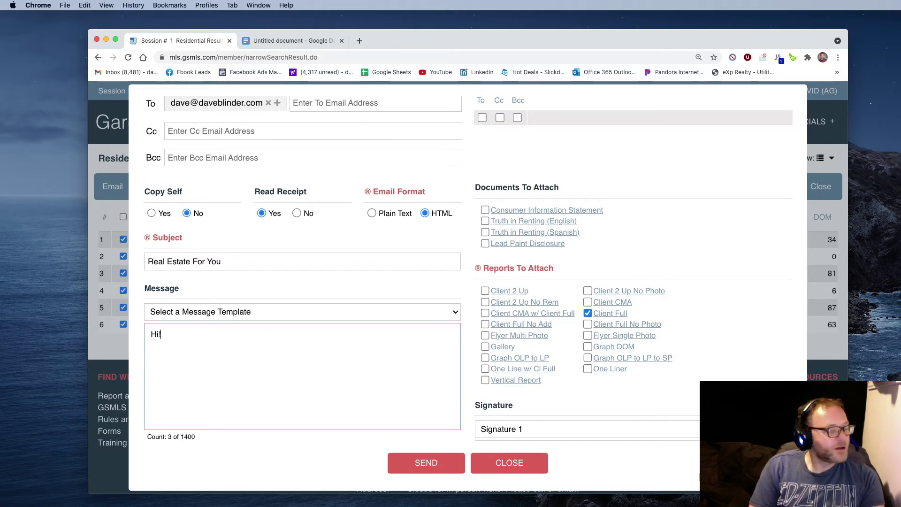
{"action": "key", "text": "Return"}
{"action": "key", "text": "Return"}
{"action": "type", "text": "Thanks fo"}
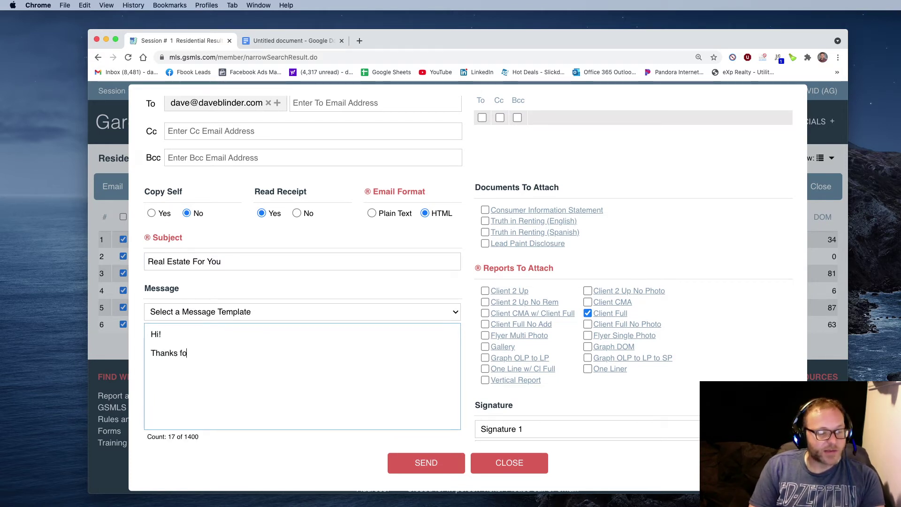
{"action": "type", "text": "r as"}
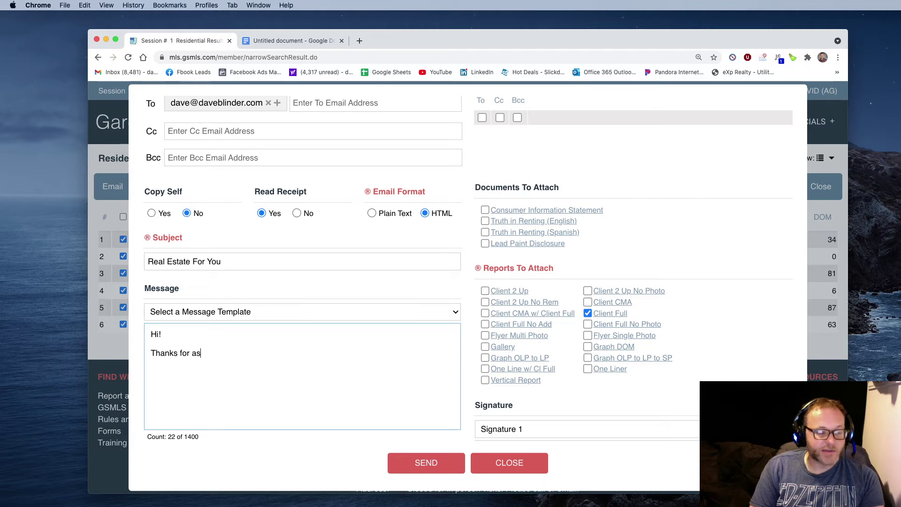
{"action": "type", "text": "king "}
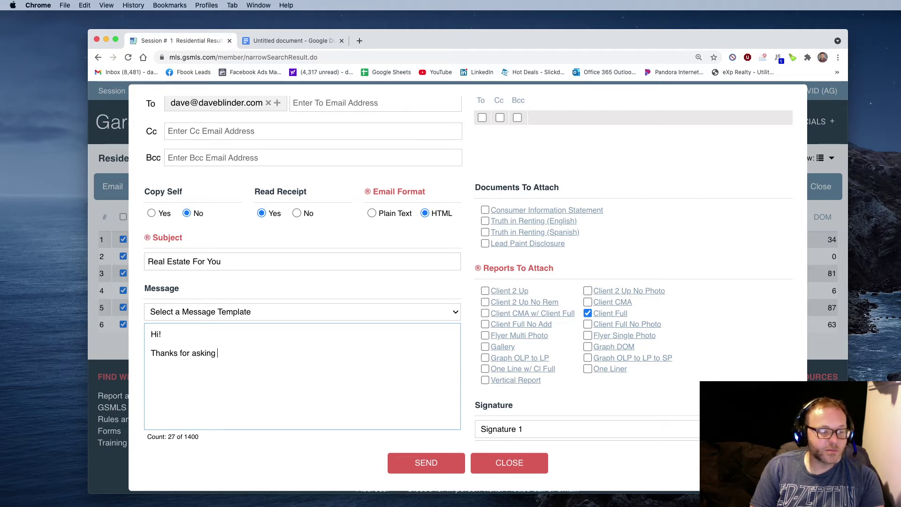
{"action": "type", "text": "the newest listing"}
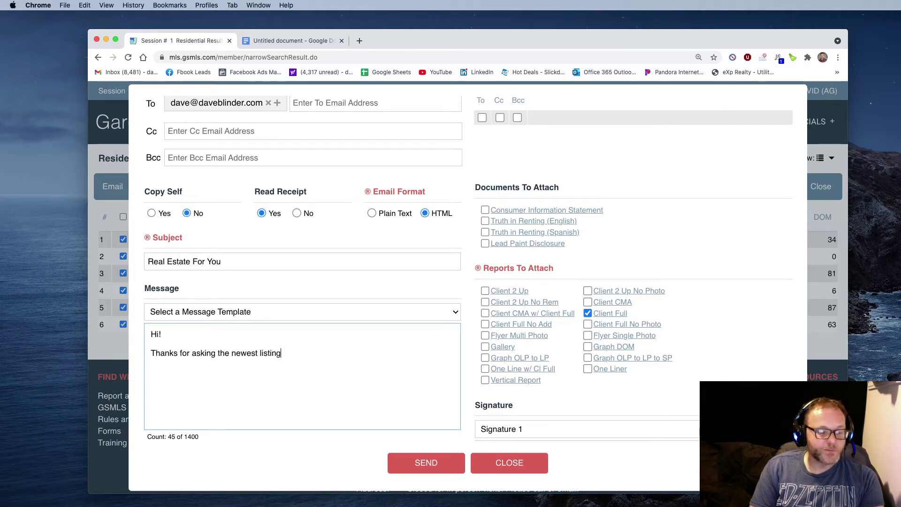
{"action": "type", "text": ". Here are a few "}
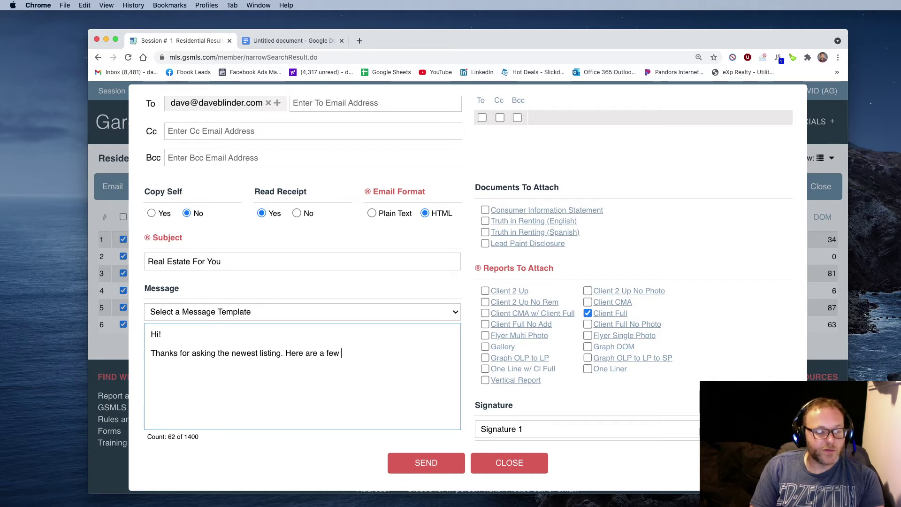
{"action": "type", "text": "tha tju"}
{"action": "key", "text": "BackSpace"}
{"action": "type", "text": "t j"}
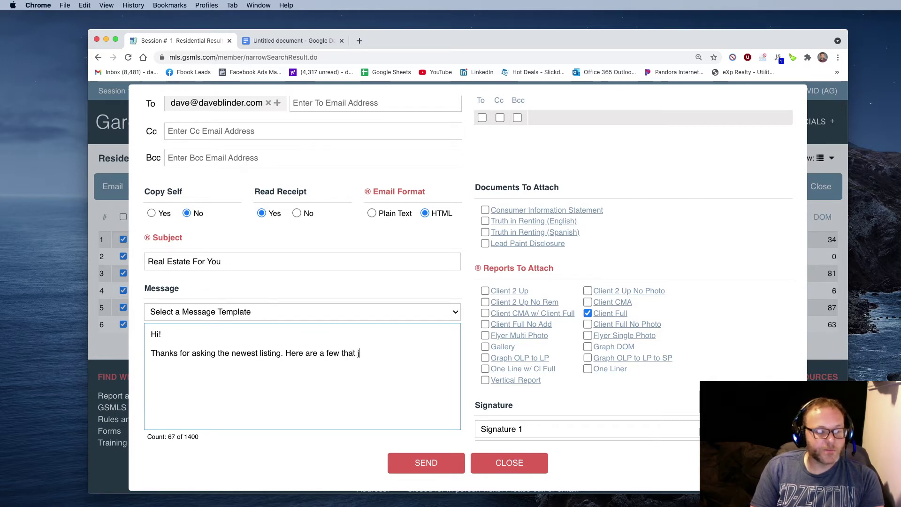
{"action": "type", "text": "umped out at me. "}
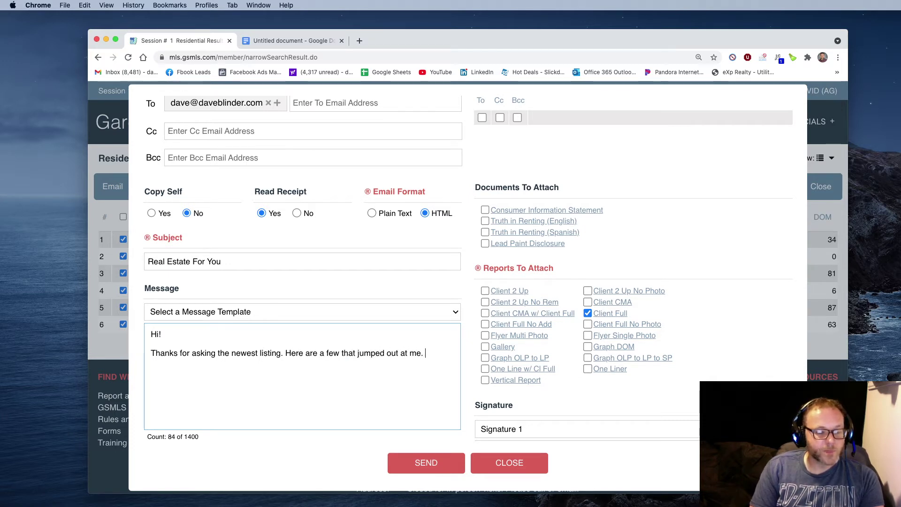
{"action": "type", "text": "Could we schedule a"}
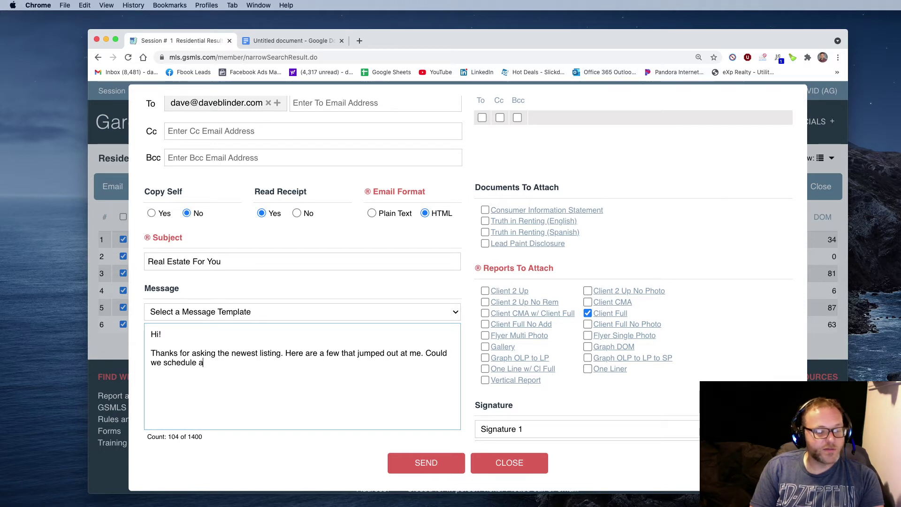
{"action": "key", "text": "BackSpace"}
{"action": "type", "text": "to s"}
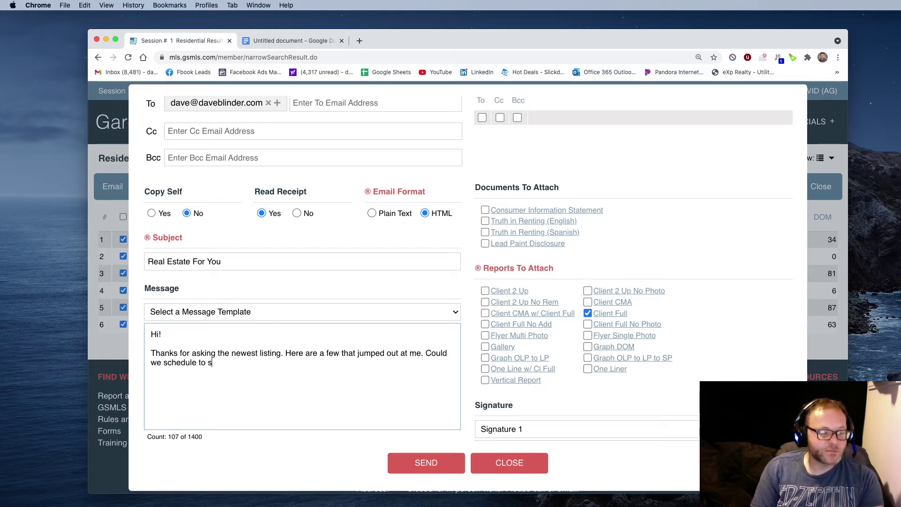
{"action": "type", "text": "ee a few of these"}
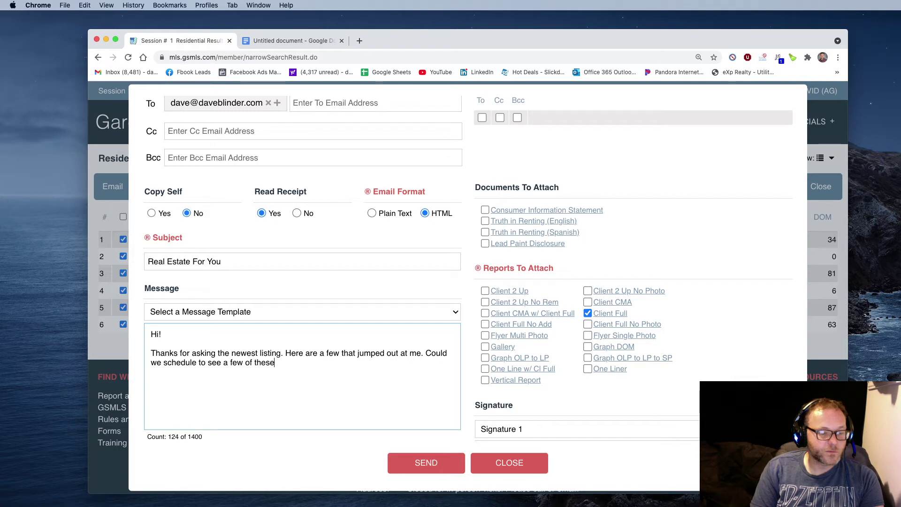
{"action": "type", "text": " house together?"}
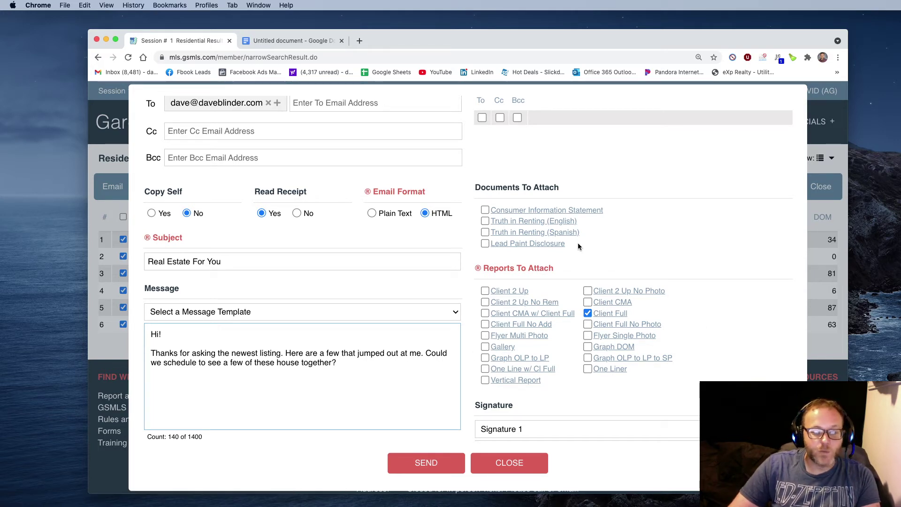
Attach the Consumer Information Statement and acknowledge the notice.
{"action": "left_click", "coordinate": [485, 210]}
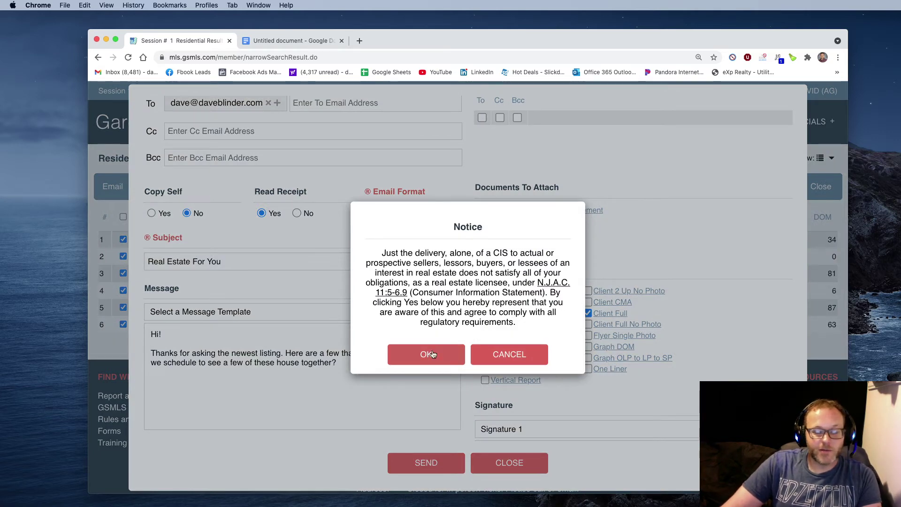
{"action": "left_click", "coordinate": [427, 356]}
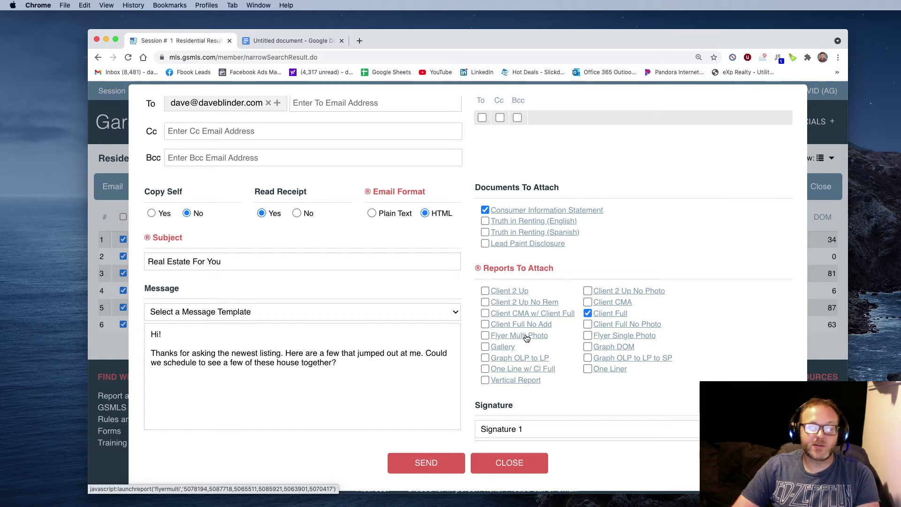
Preview the Flyer Multi Photo report in an enlarged window, then close it and return to the email form.
{"action": "left_click", "coordinate": [526, 337]}
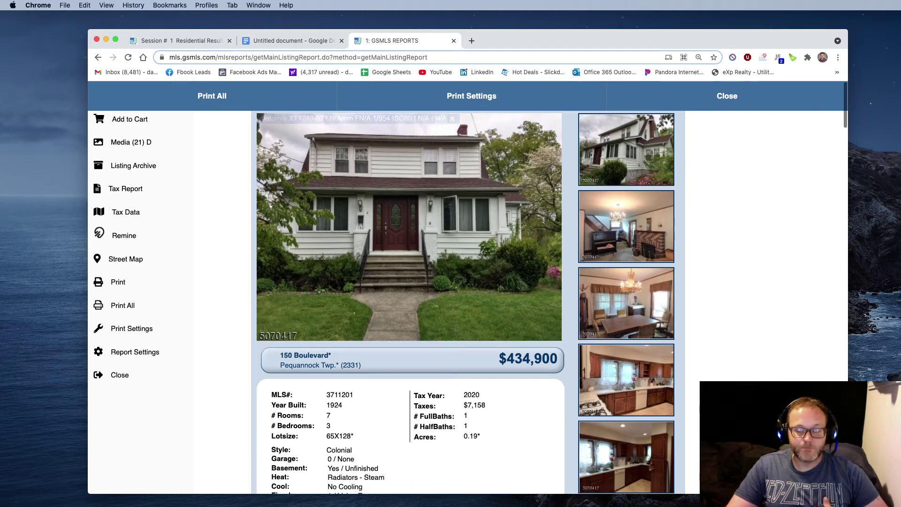
{"action": "scroll", "coordinate": [526, 337], "scroll_direction": "down", "scroll_amount": 1}
{"action": "left_click_drag", "start_coordinate": [848, 493], "coordinate": [900, 506]}
{"action": "scroll", "coordinate": [494, 305], "scroll_direction": "up", "scroll_amount": 1}
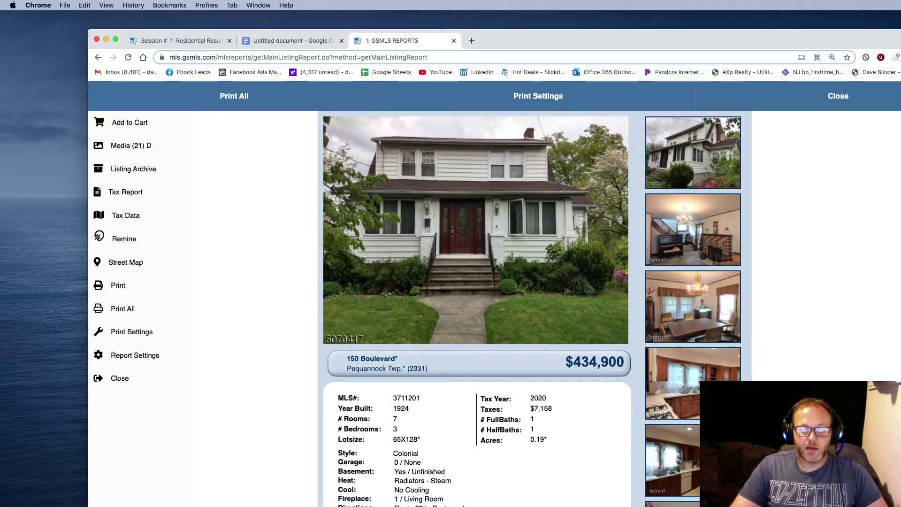
{"action": "scroll", "coordinate": [705, 231], "scroll_direction": "down", "scroll_amount": 5}
{"action": "scroll", "coordinate": [364, 457], "scroll_direction": "up", "scroll_amount": 5}
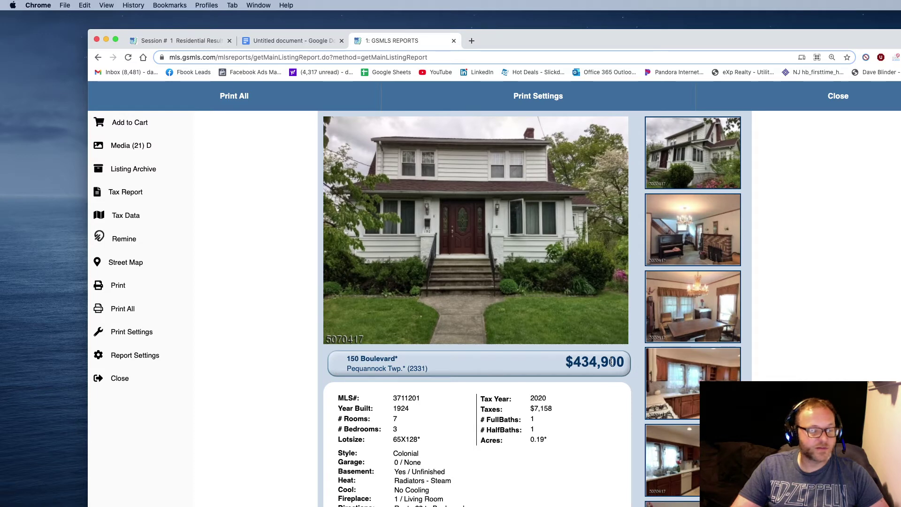
{"action": "left_click", "coordinate": [835, 97]}
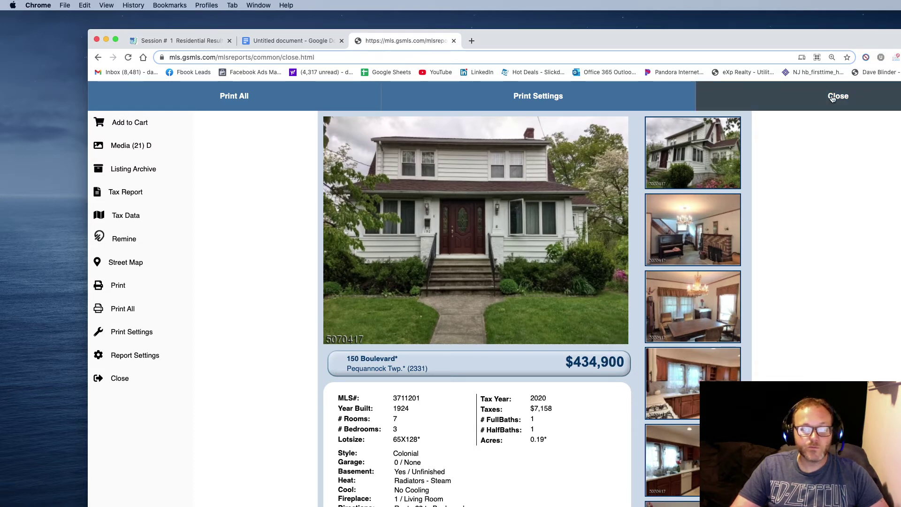
{"action": "left_click", "coordinate": [157, 45]}
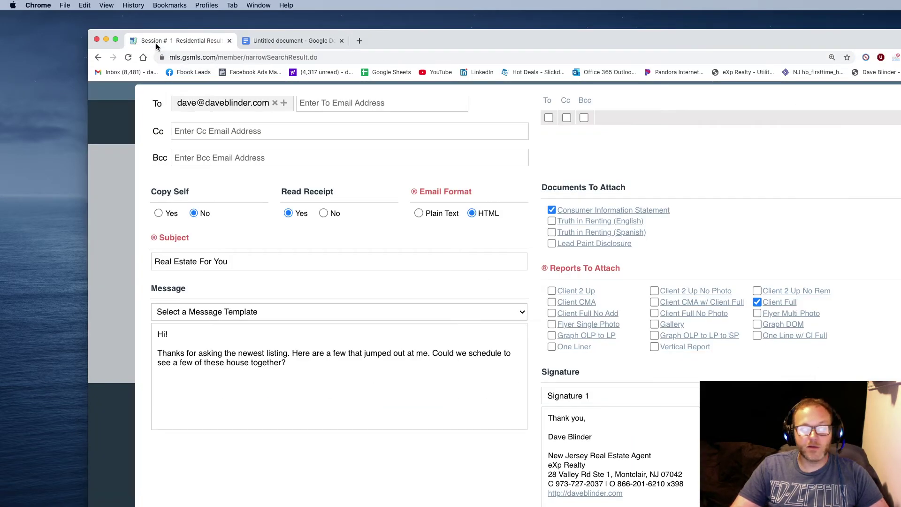
{"action": "left_click", "coordinate": [774, 305]}
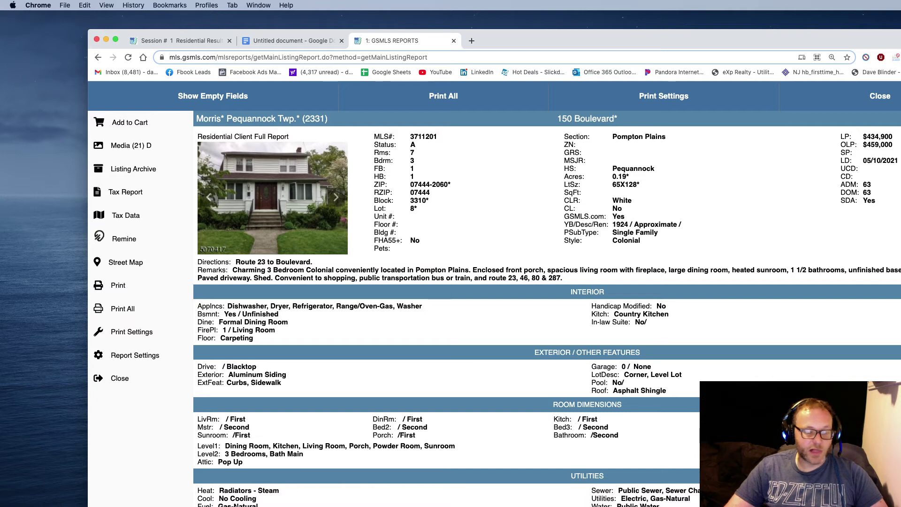
{"action": "left_click_drag", "start_coordinate": [197, 490], "coordinate": [269, 499]}
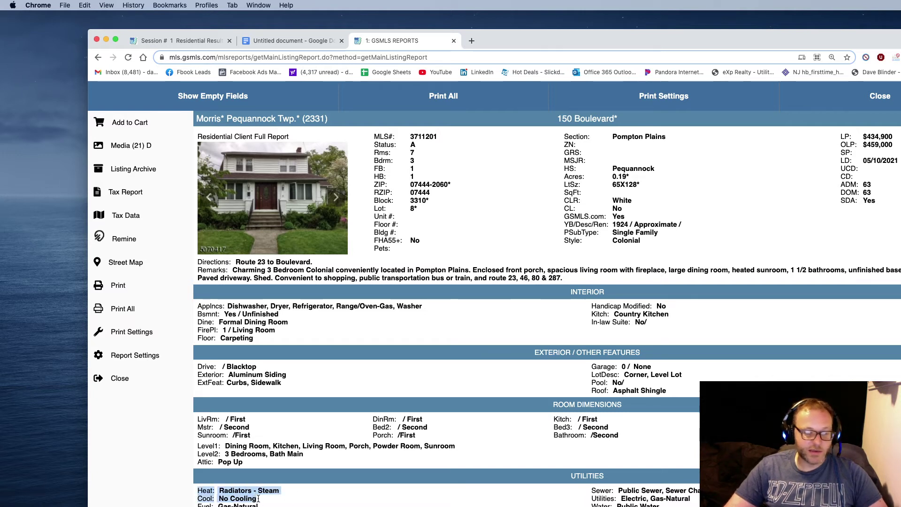
{"action": "left_click", "coordinate": [270, 500]}
{"action": "left_click_drag", "start_coordinate": [344, 464], "coordinate": [198, 422]}
{"action": "left_click", "coordinate": [198, 422]}
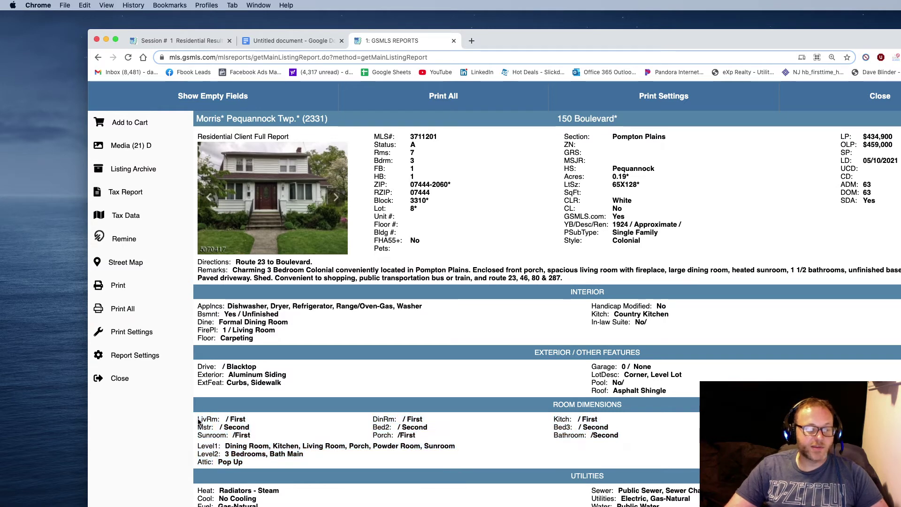
{"action": "left_click", "coordinate": [266, 189]}
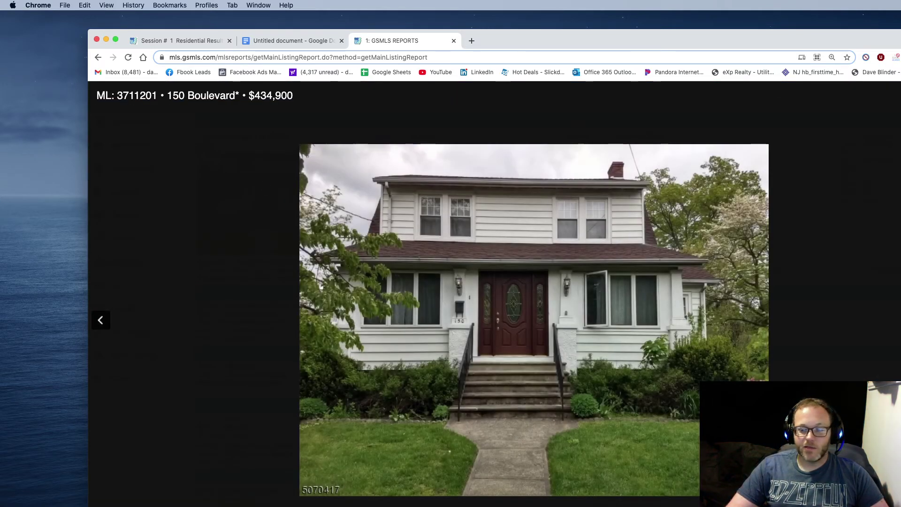
{"action": "key", "text": "Right"}
{"action": "key", "text": "Right"}
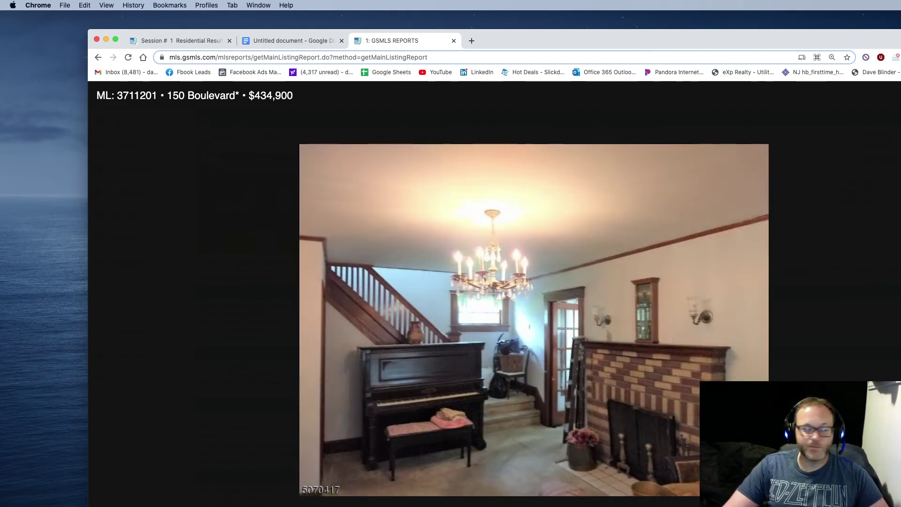
{"action": "key", "text": "Escape"}
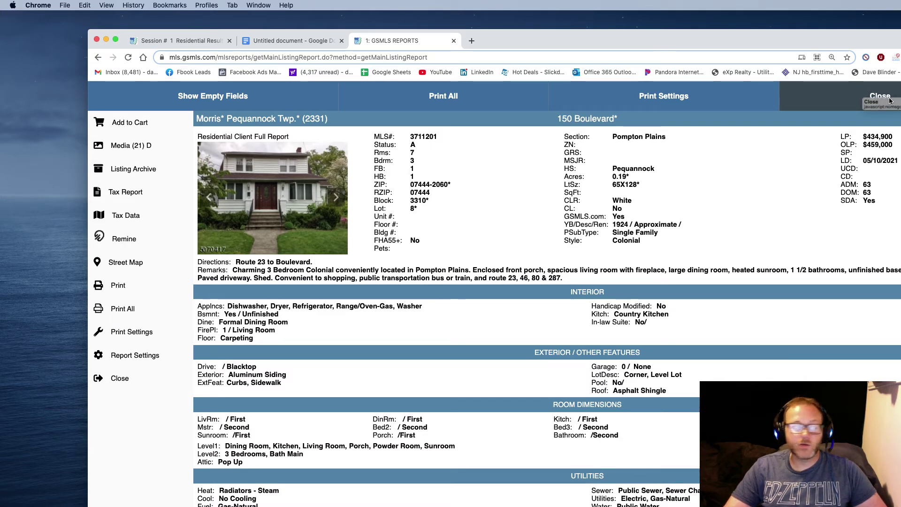
{"action": "left_click", "coordinate": [875, 98]}
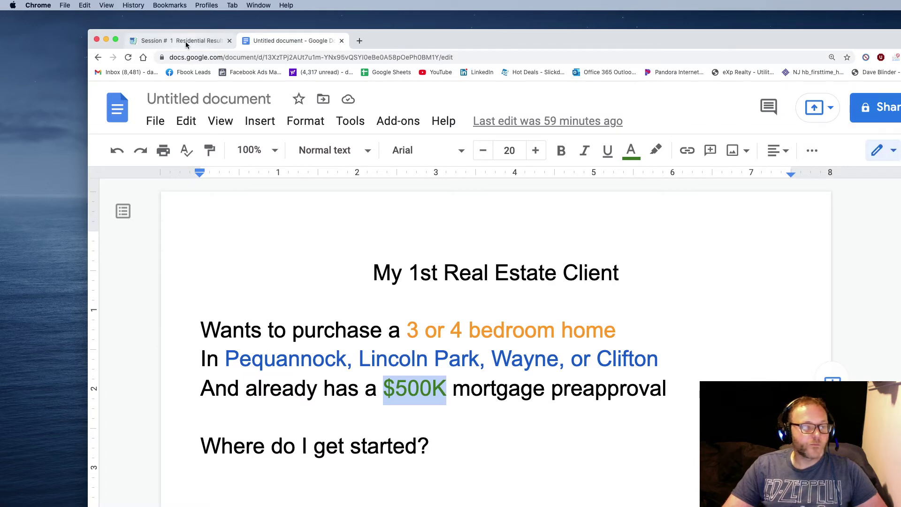
Close the six-listing results and reopen the Advance Search form with its existing criteria.
{"action": "left_click", "coordinate": [184, 41]}
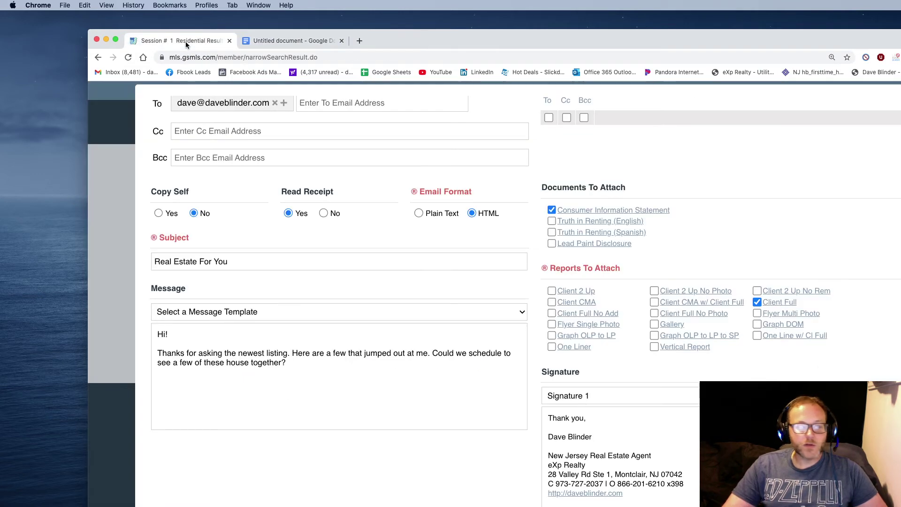
{"action": "scroll", "coordinate": [381, 229], "scroll_direction": "up", "scroll_amount": 3}
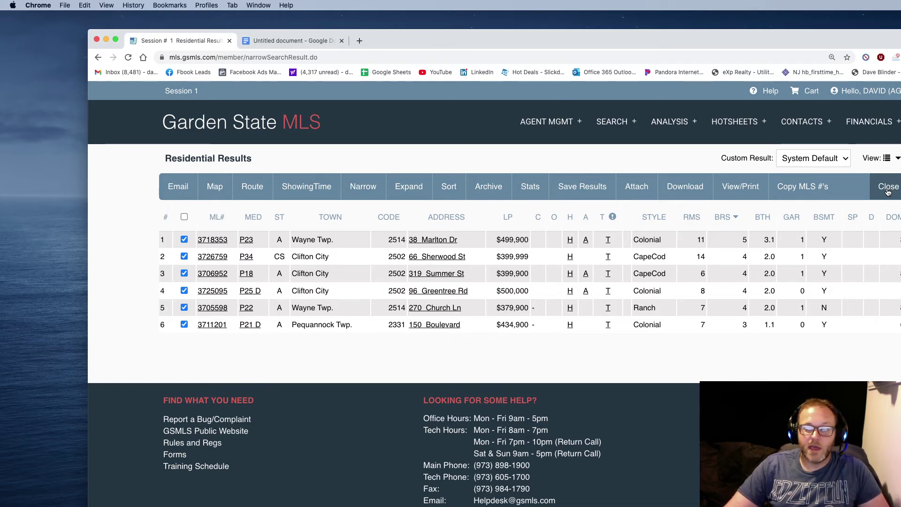
{"action": "left_click", "coordinate": [888, 190]}
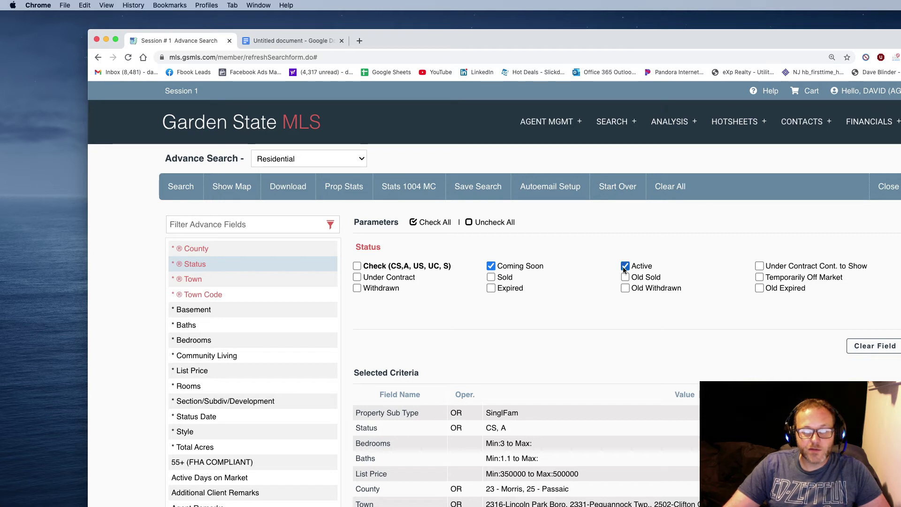
Drop Coming Soon from the status filter and remove the List Price criterion.
{"action": "left_click", "coordinate": [491, 266]}
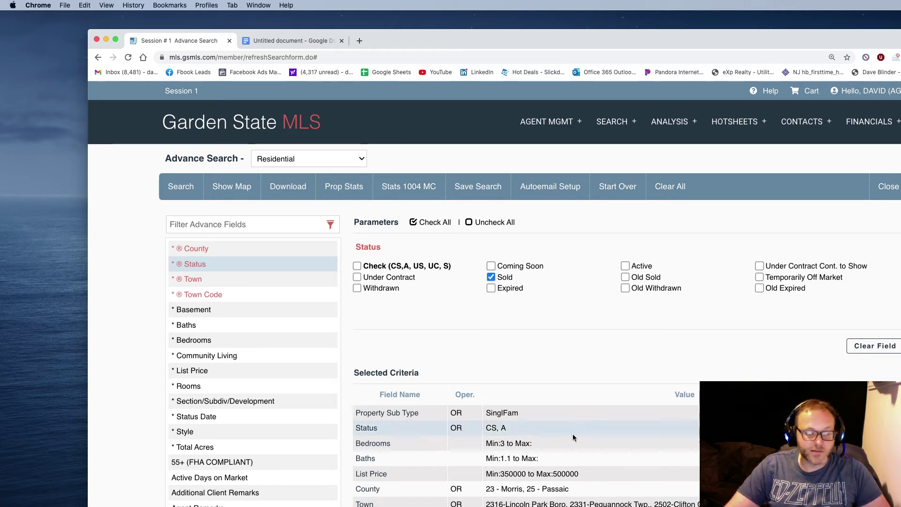
{"action": "left_click", "coordinate": [369, 478]}
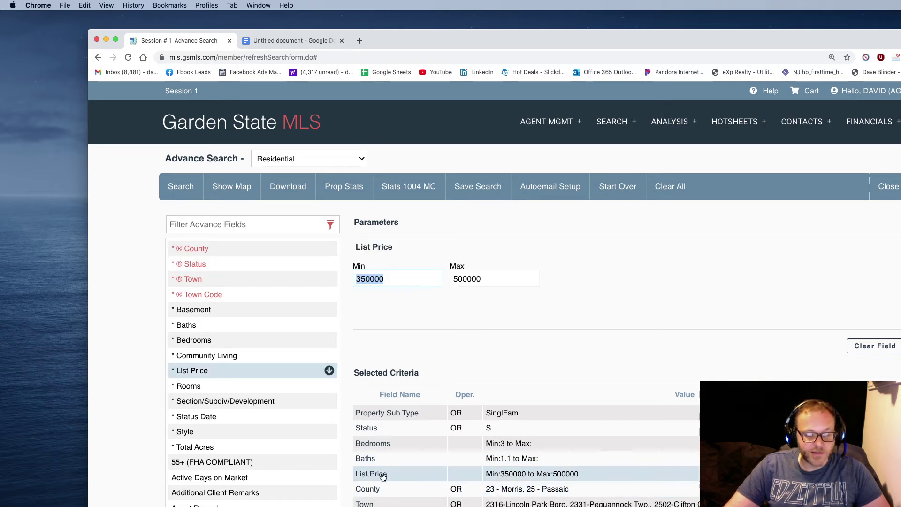
{"action": "left_click", "coordinate": [894, 474]}
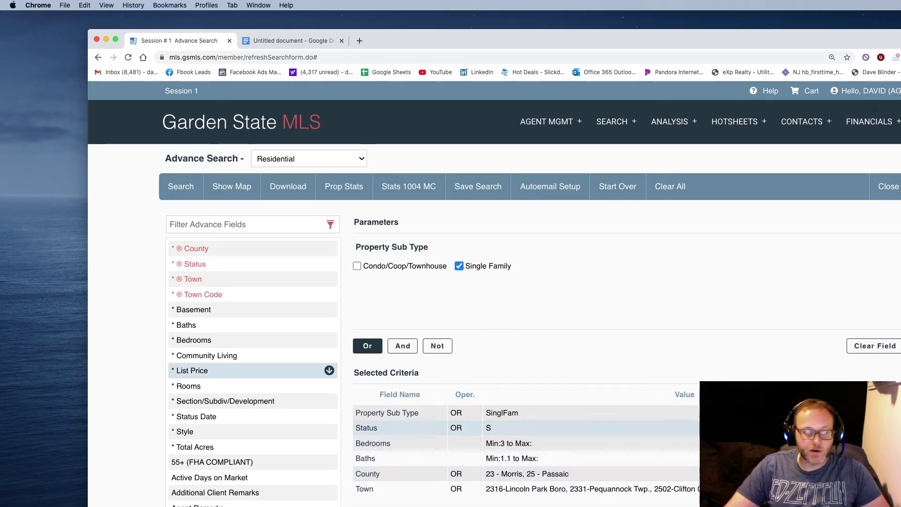
Add a Sale Price criterion with a maximum of 500000 and no minimum.
{"action": "left_click", "coordinate": [276, 225]}
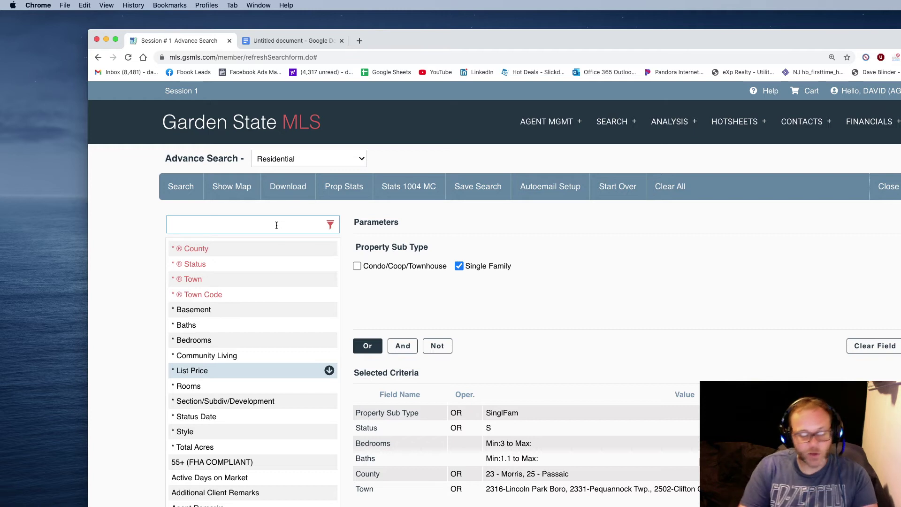
{"action": "type", "text": "sale"}
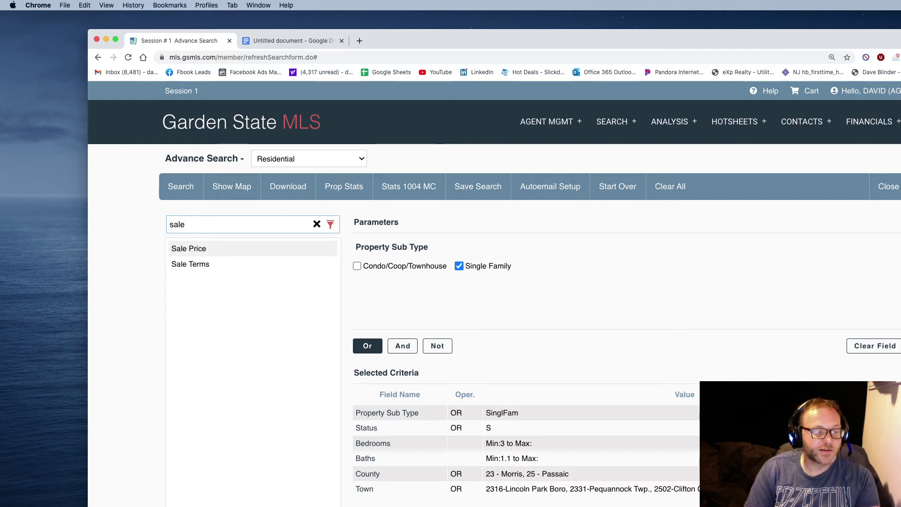
{"action": "left_click", "coordinate": [193, 248]}
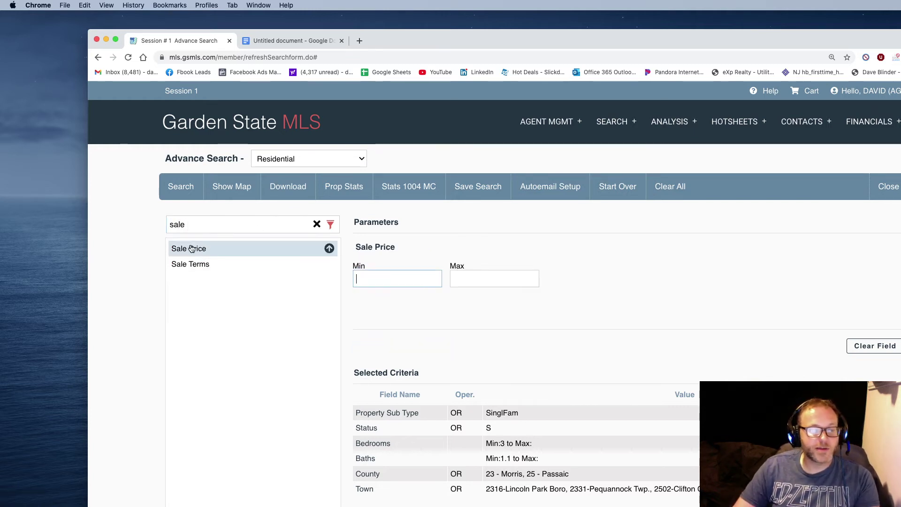
{"action": "left_click", "coordinate": [487, 276]}
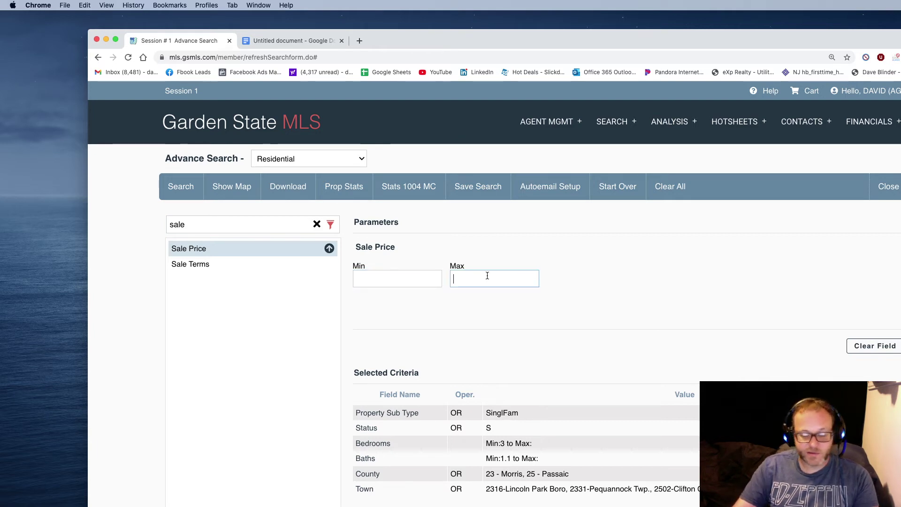
{"action": "type", "text": "500"}
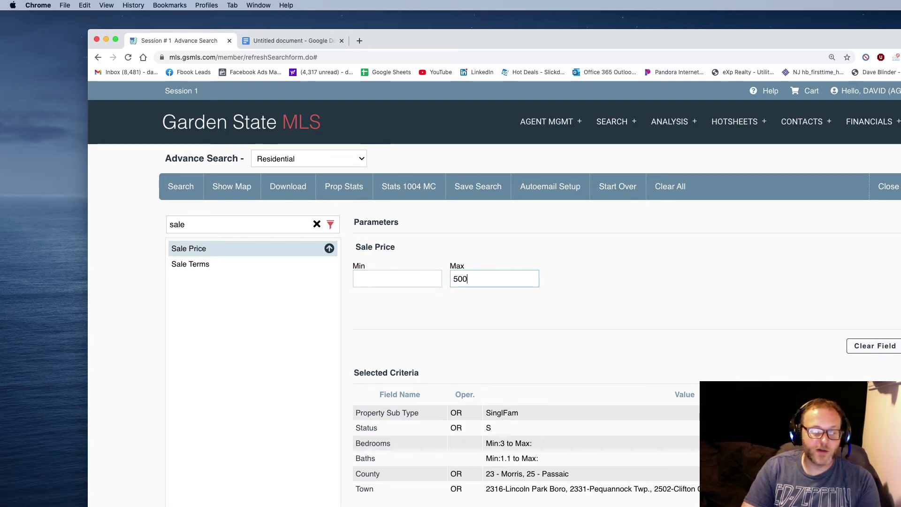
{"action": "type", "text": "000"}
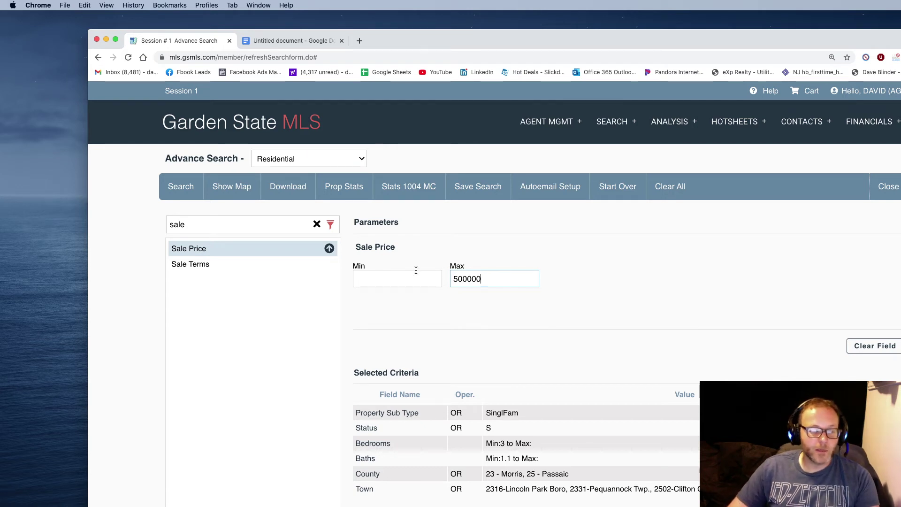
{"action": "left_click", "coordinate": [394, 276]}
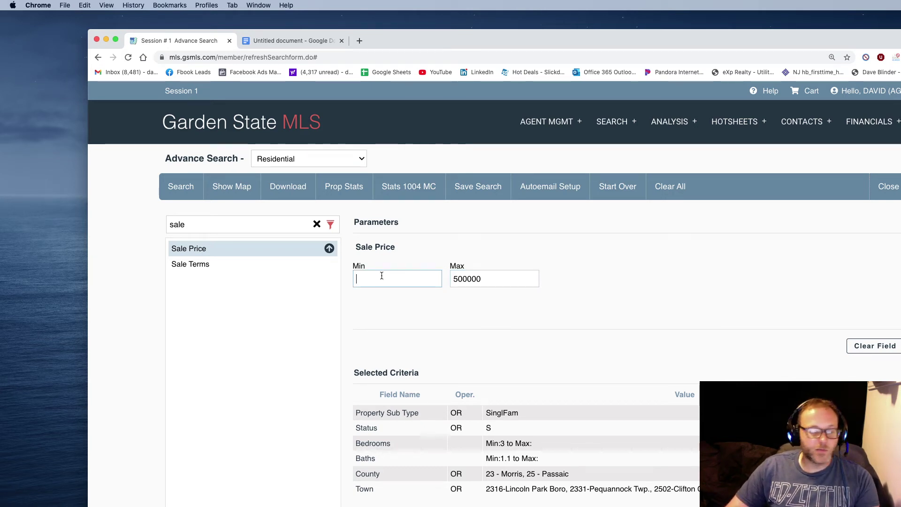
{"action": "left_click", "coordinate": [199, 269]}
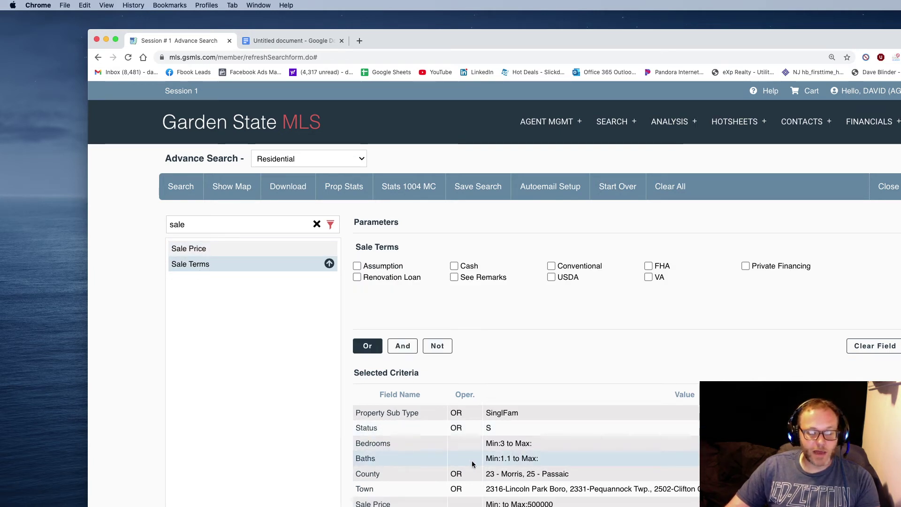
Add a Closing Date minimum of 06/01/2021 and run the search to get 47 sold listings.
{"action": "left_click", "coordinate": [209, 226]}
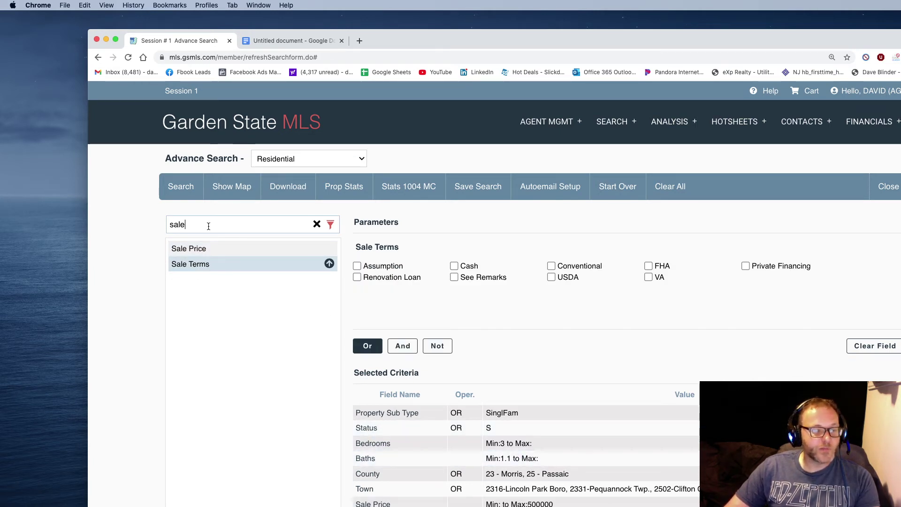
{"action": "double_click", "coordinate": [208, 225]}
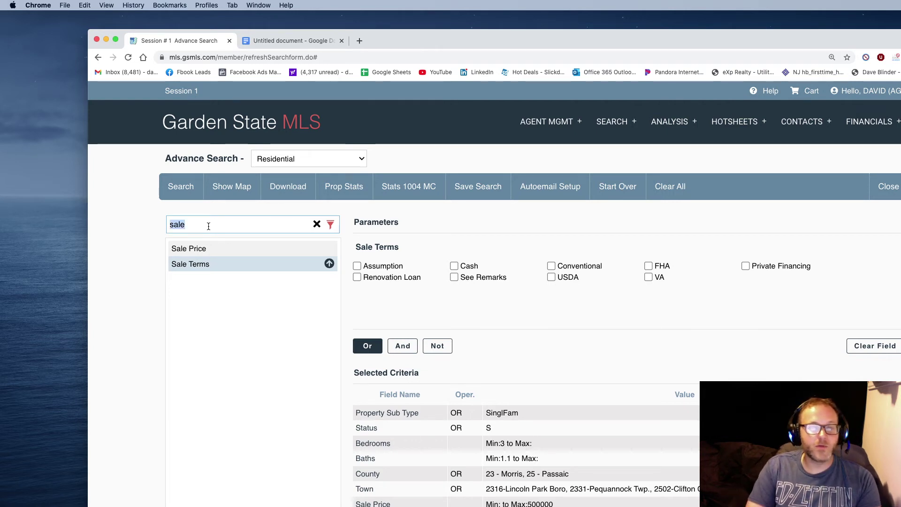
{"action": "type", "text": "los"}
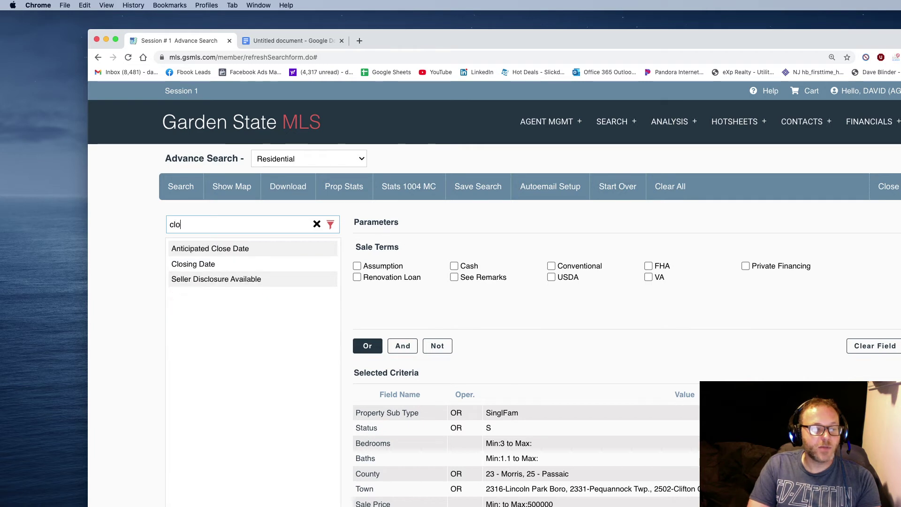
{"action": "left_click", "coordinate": [193, 263]}
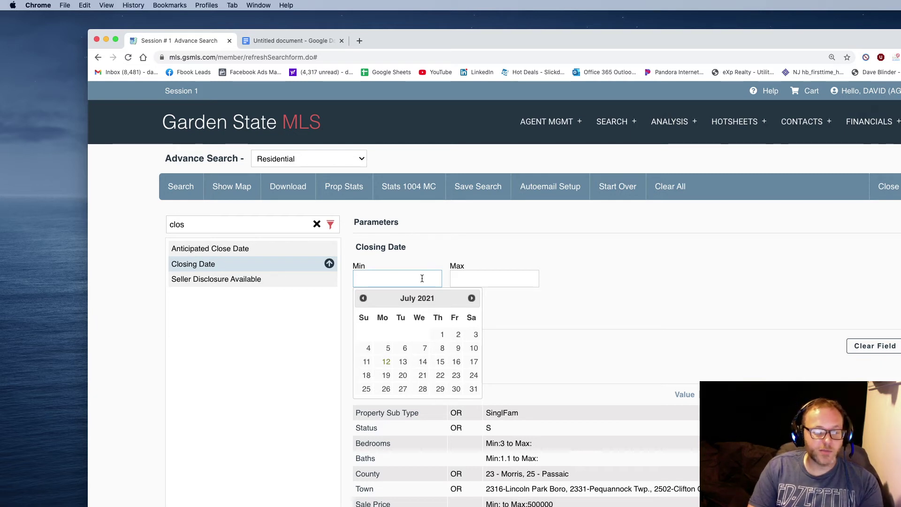
{"action": "type", "text": "06/01/"}
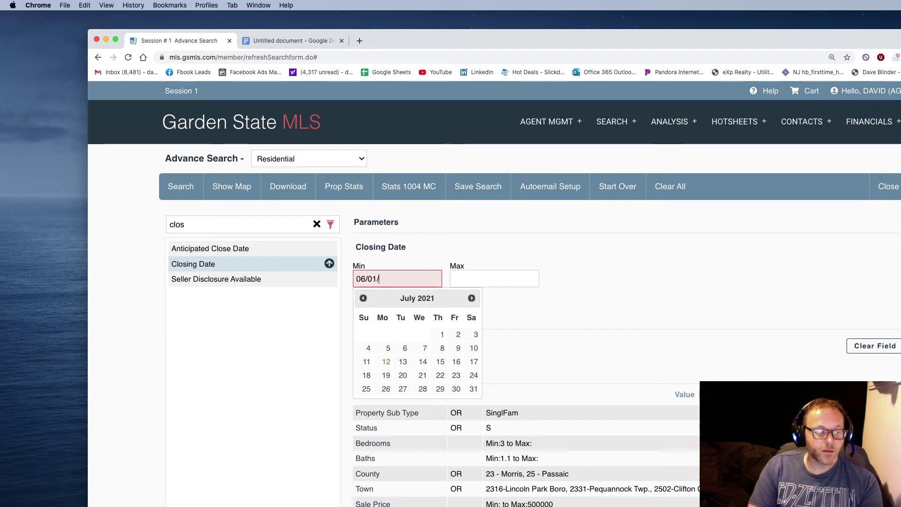
{"action": "type", "text": "2021"}
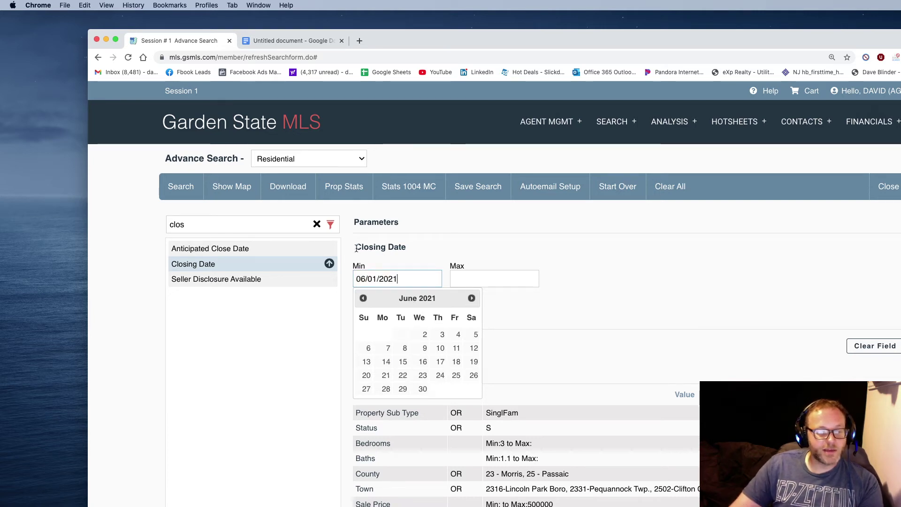
{"action": "left_click", "coordinate": [190, 281]}
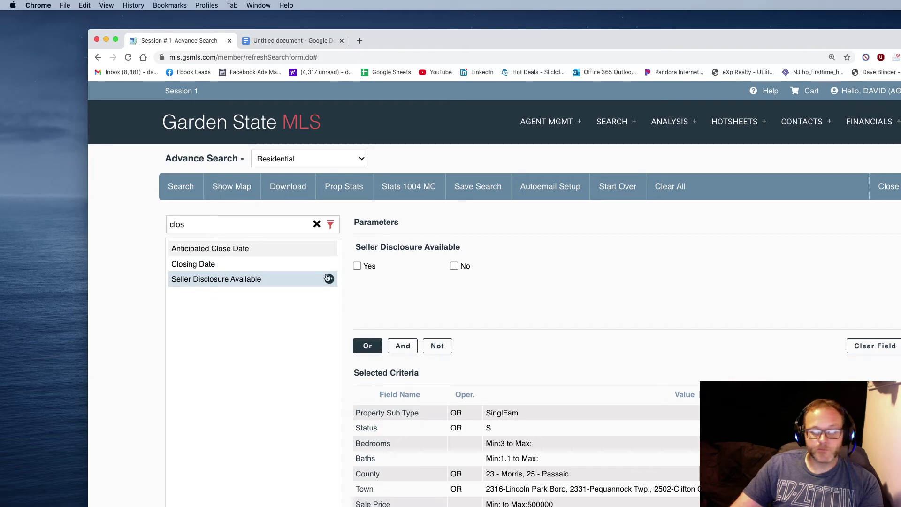
{"action": "left_click", "coordinate": [183, 193]}
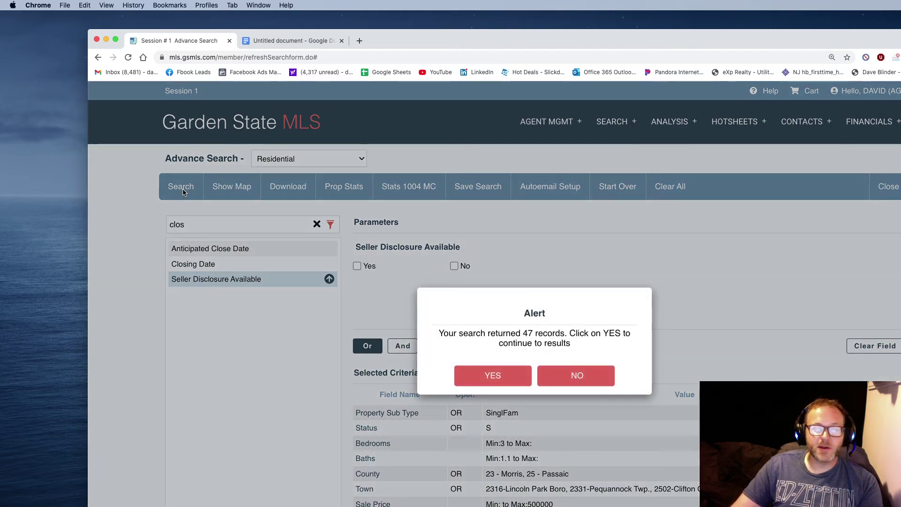
{"action": "left_click", "coordinate": [469, 374]}
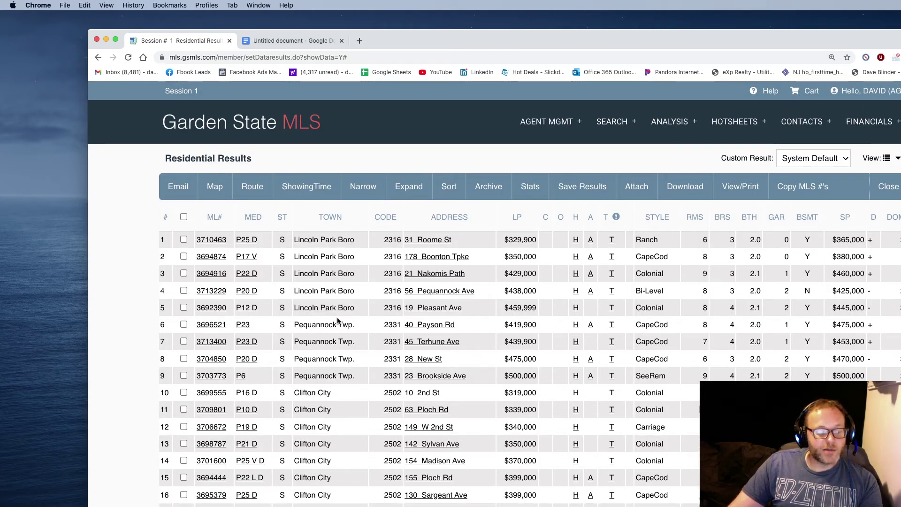
{"action": "scroll", "coordinate": [338, 321], "scroll_direction": "down", "scroll_amount": 10}
{"action": "scroll", "coordinate": [336, 320], "scroll_direction": "down", "scroll_amount": 3}
{"action": "scroll", "coordinate": [337, 317], "scroll_direction": "up", "scroll_amount": 10}
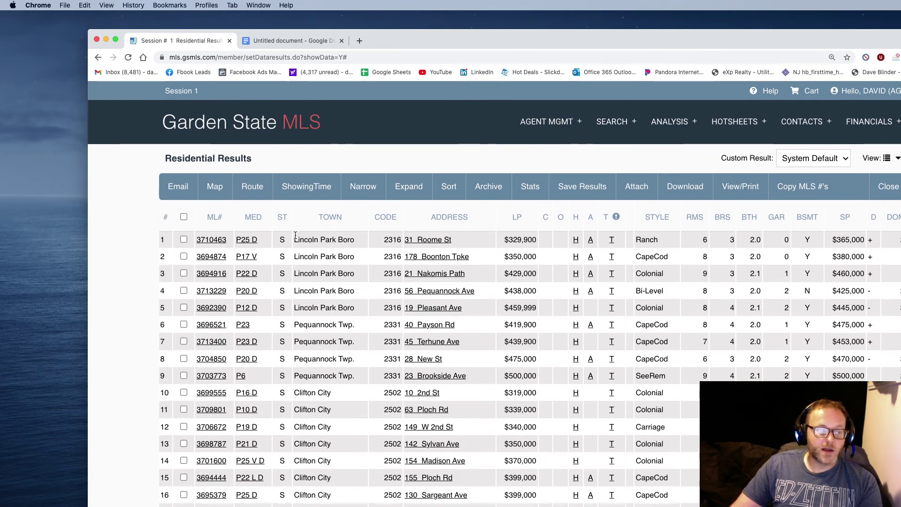
{"action": "left_click_drag", "start_coordinate": [295, 234], "coordinate": [294, 326]}
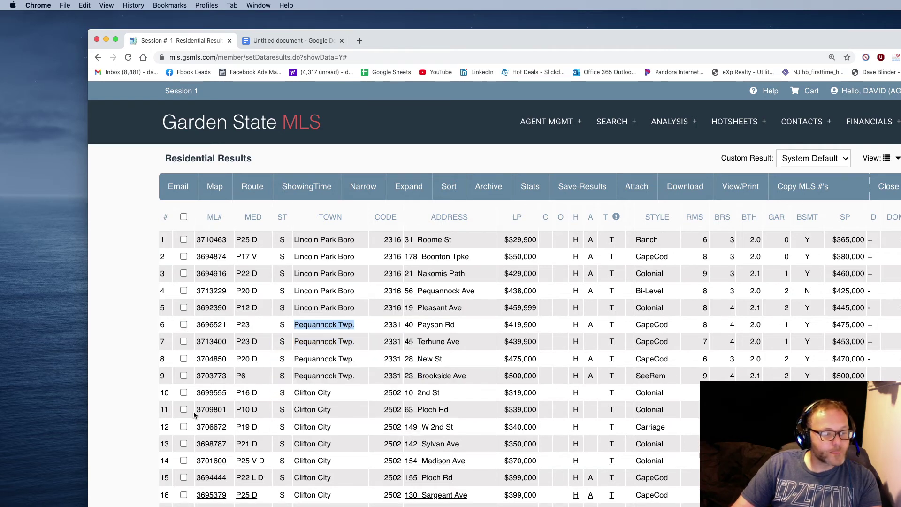
{"action": "left_click", "coordinate": [223, 458]}
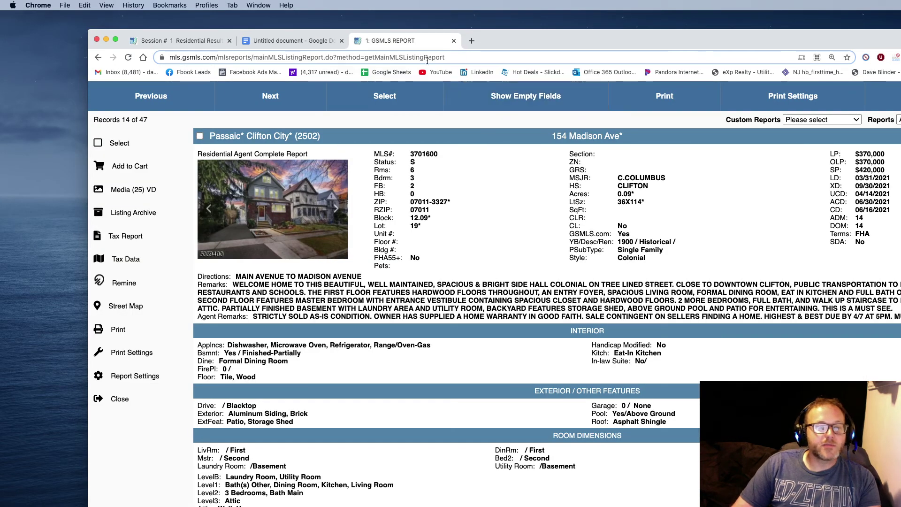
{"action": "key", "text": "super+w"}
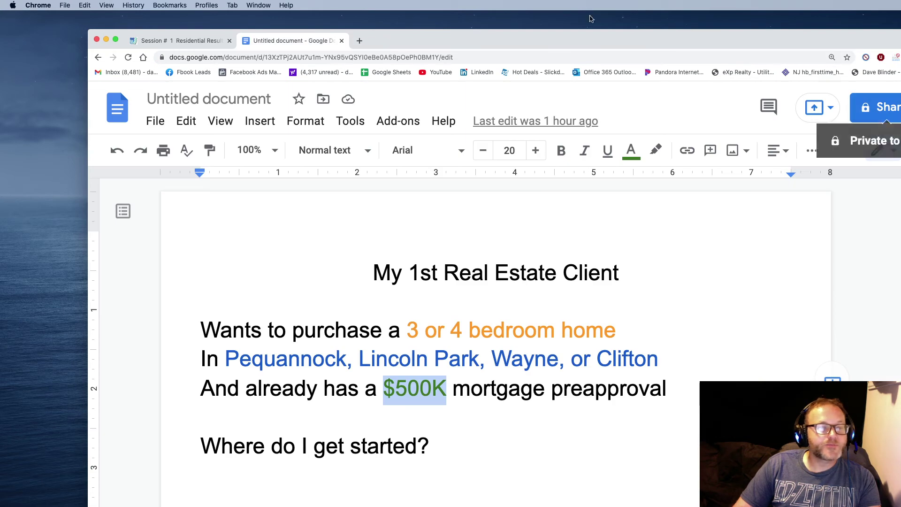
{"action": "left_click", "coordinate": [171, 40]}
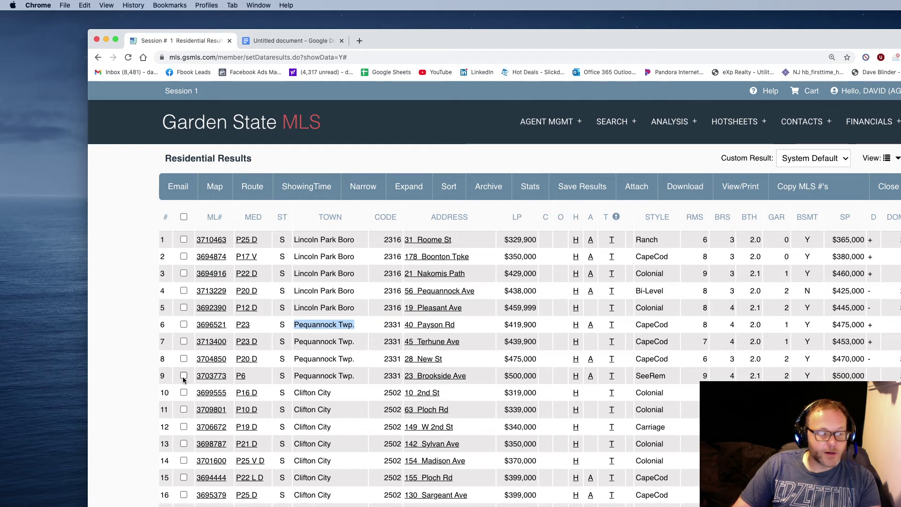
{"action": "left_click", "coordinate": [184, 392]}
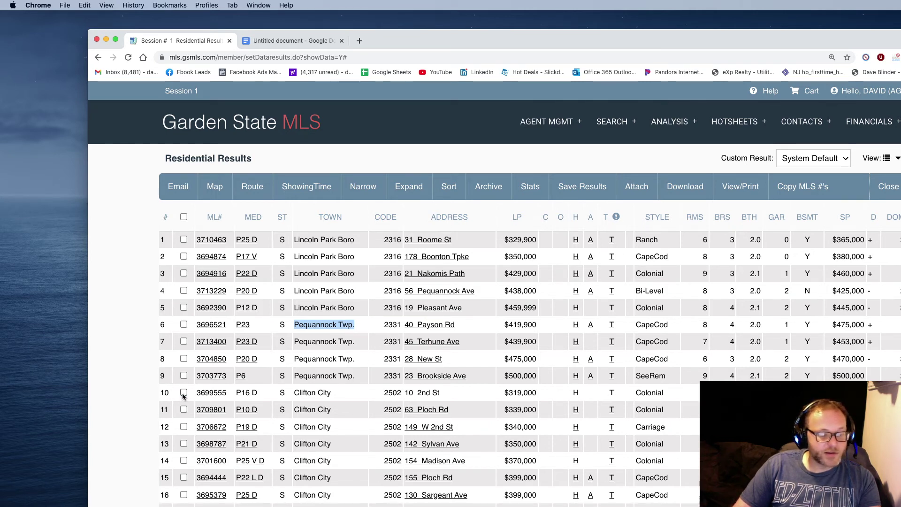
{"action": "left_click", "coordinate": [205, 393]}
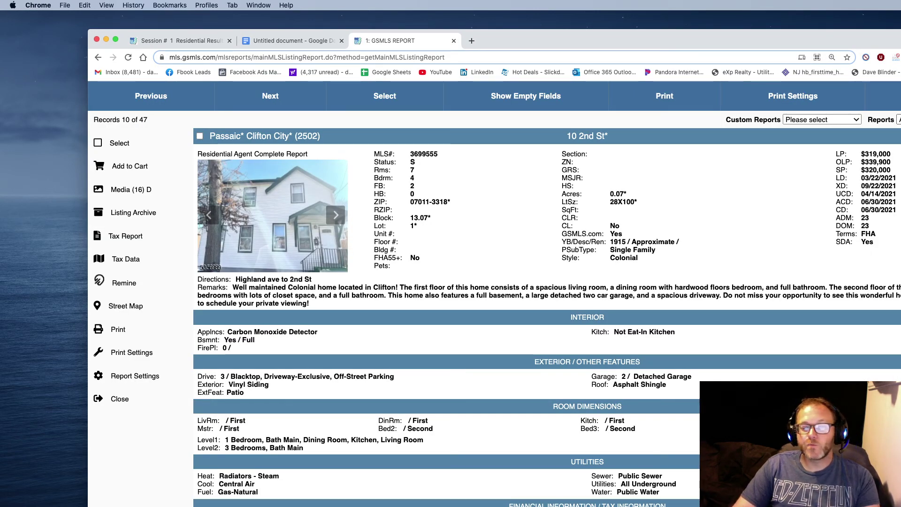
{"action": "left_click", "coordinate": [891, 96]}
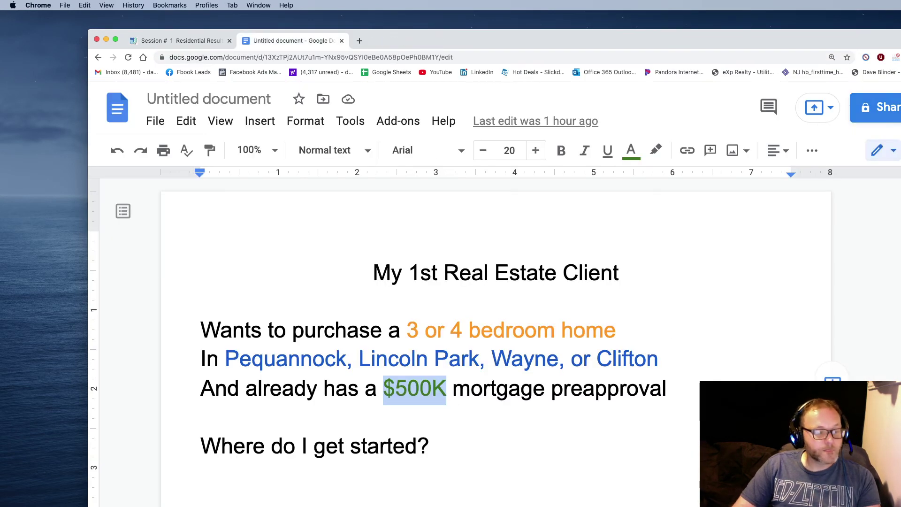
{"action": "left_click", "coordinate": [190, 41]}
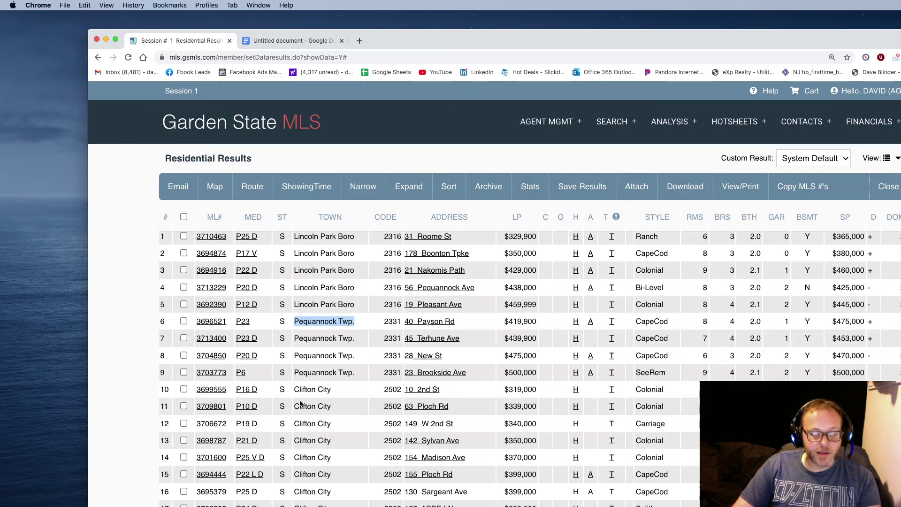
{"action": "scroll", "coordinate": [300, 403], "scroll_direction": "down", "scroll_amount": 5}
{"action": "scroll", "coordinate": [300, 403], "scroll_direction": "up", "scroll_amount": 5}
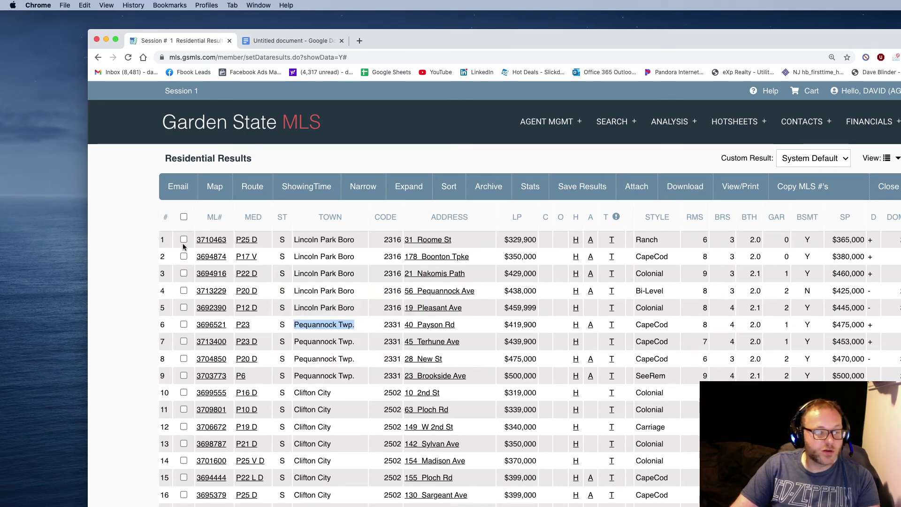
Select all sold listings and choose Vertical Report instead of Client Full in View/Print.
{"action": "left_click", "coordinate": [183, 217]}
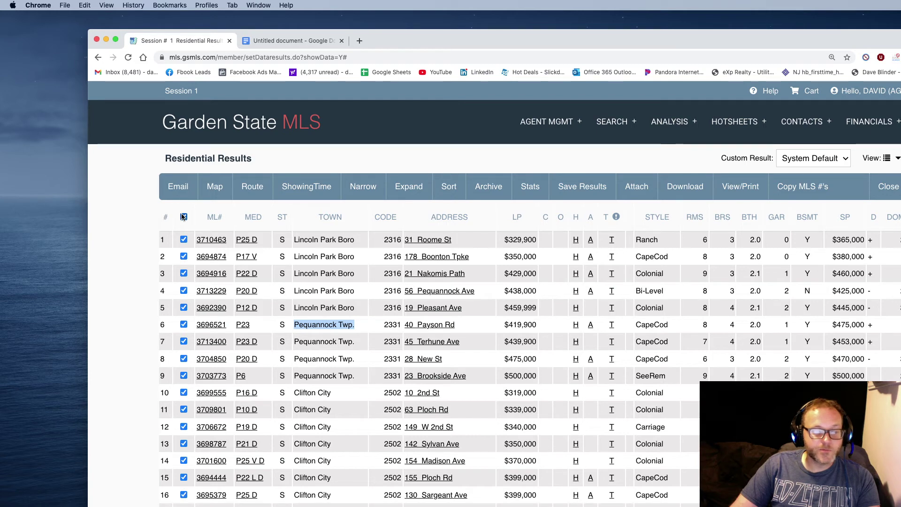
{"action": "left_click", "coordinate": [739, 187]}
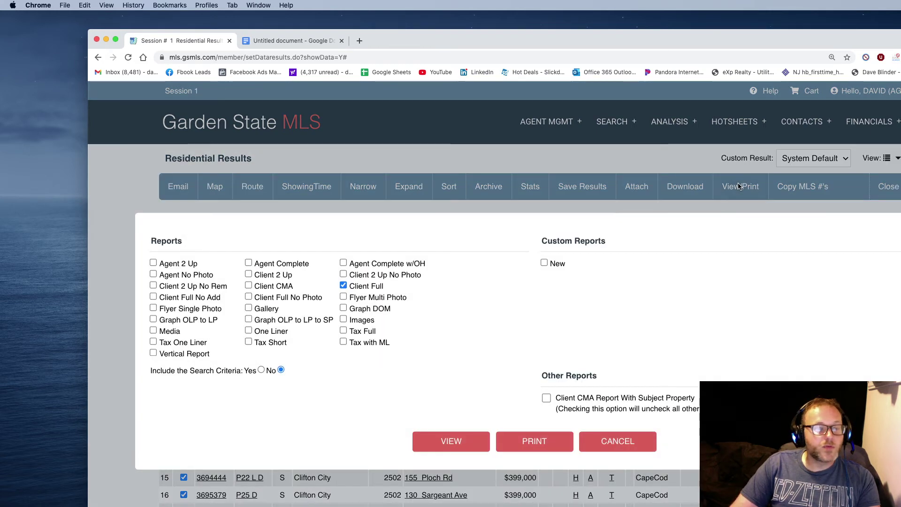
{"action": "left_click", "coordinate": [343, 285]}
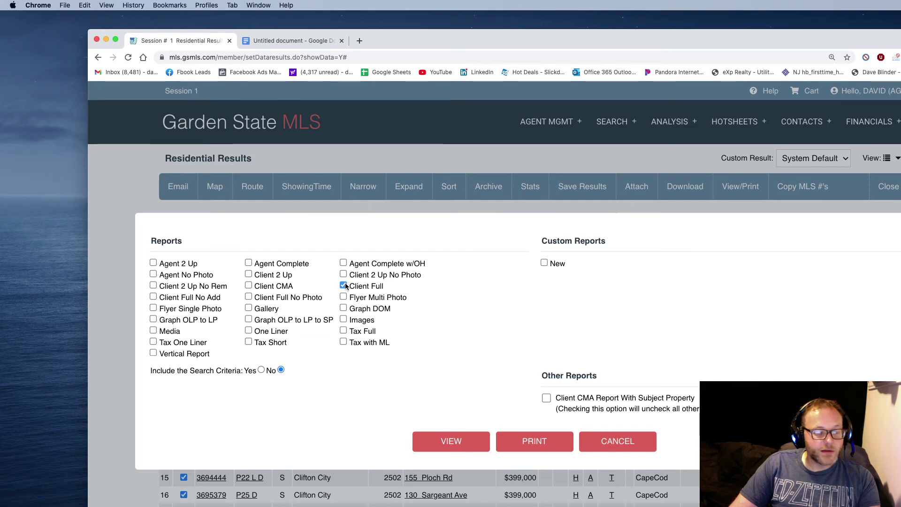
{"action": "left_click", "coordinate": [343, 286]}
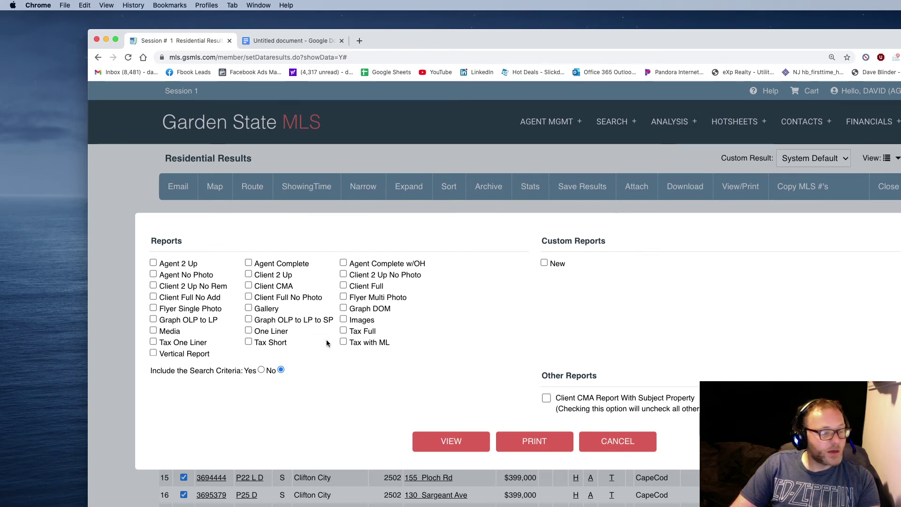
{"action": "left_click", "coordinate": [153, 353]}
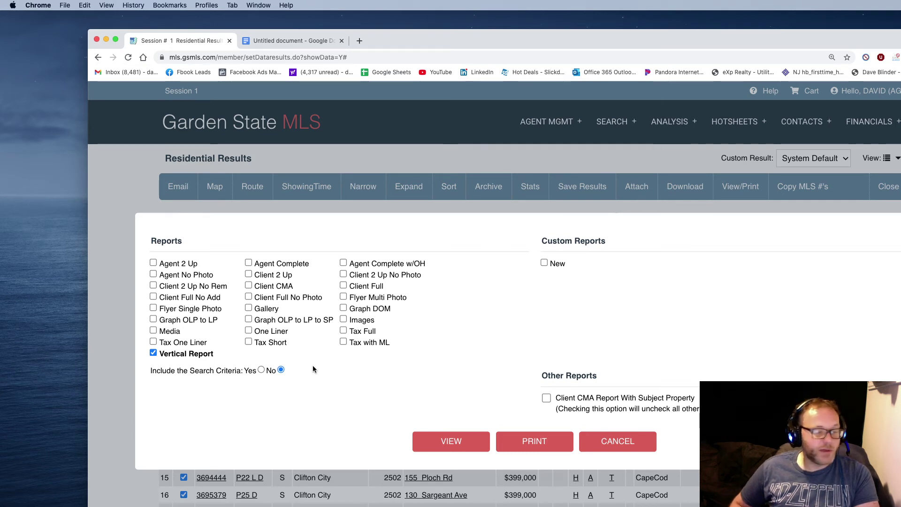
{"action": "left_click", "coordinate": [434, 437]}
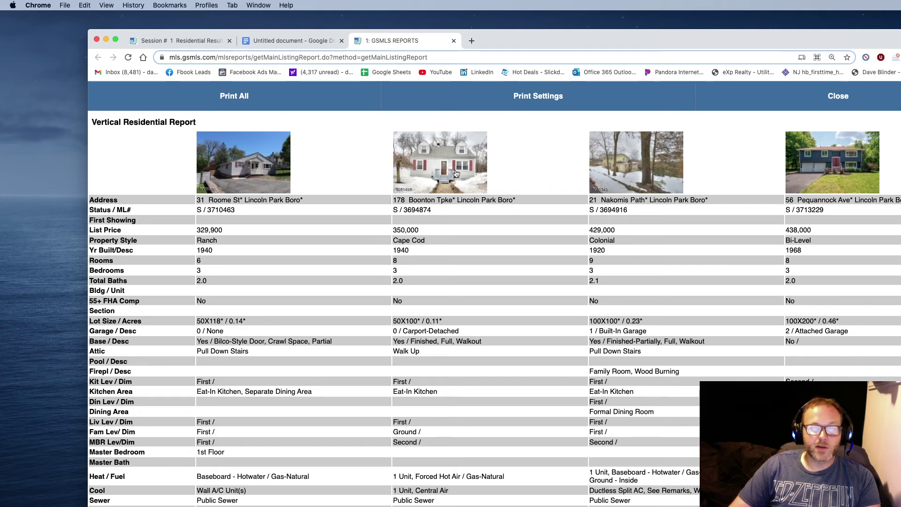
{"action": "scroll", "coordinate": [487, 290], "scroll_direction": "down", "scroll_amount": 5}
{"action": "scroll", "coordinate": [487, 290], "scroll_direction": "up", "scroll_amount": 5}
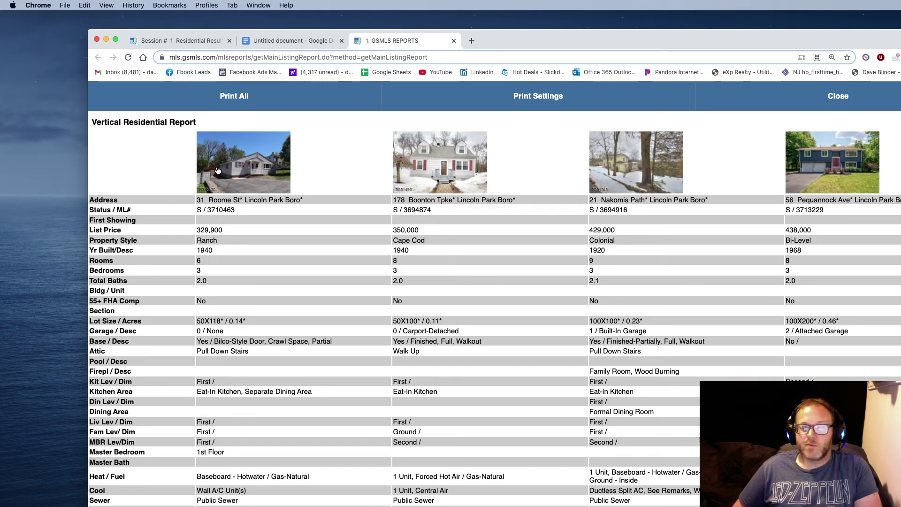
Close the Vertical Residential Report and go back to the sold Residential Results list.
{"action": "left_click", "coordinate": [838, 96]}
{"action": "left_click", "coordinate": [162, 40]}
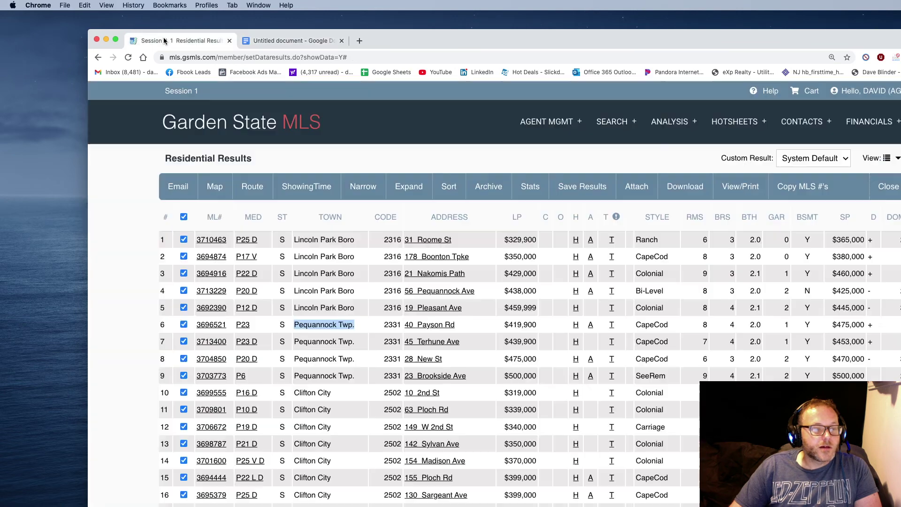
Limit the search's town criterion to 2331-Pequannock only.
{"action": "left_click", "coordinate": [882, 194]}
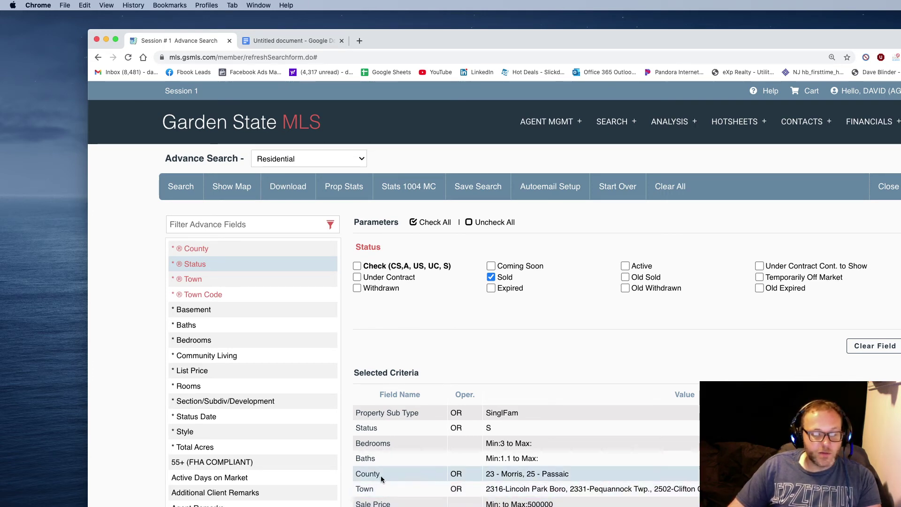
{"action": "left_click", "coordinate": [366, 489]}
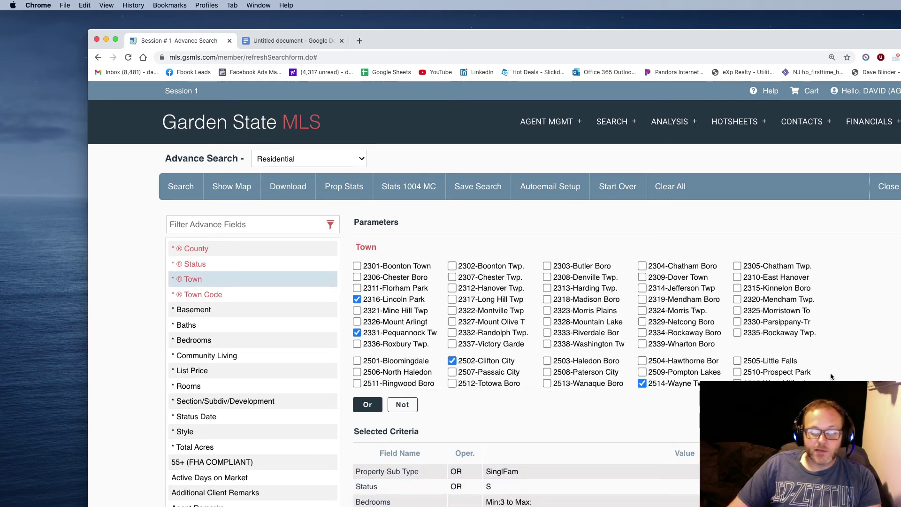
{"action": "left_click", "coordinate": [886, 404]}
{"action": "left_click", "coordinate": [357, 332]}
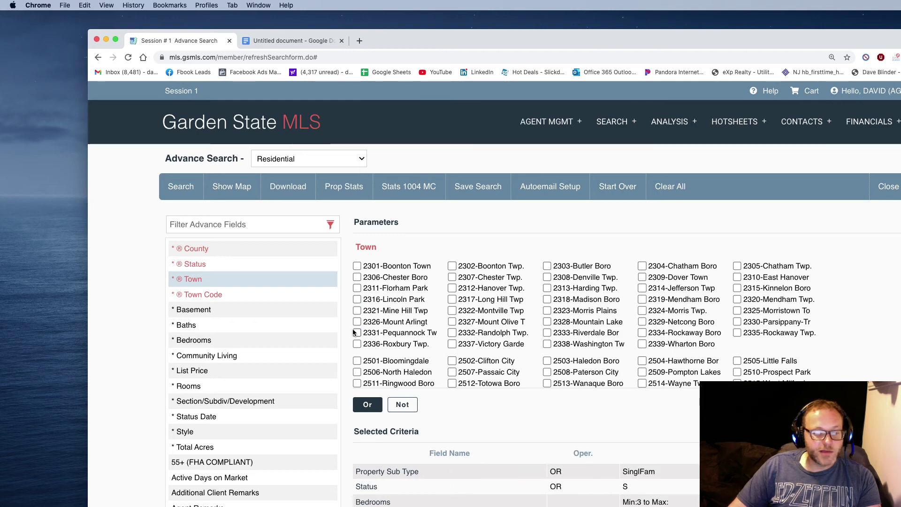
Remove the Sale Price limit and set maximum bedrooms to 3.
{"action": "left_click", "coordinate": [369, 491]}
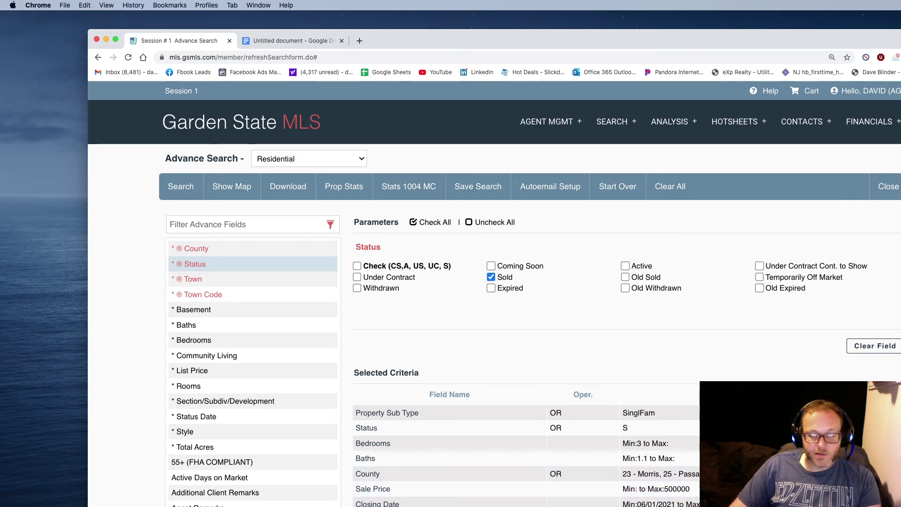
{"action": "left_click", "coordinate": [884, 489]}
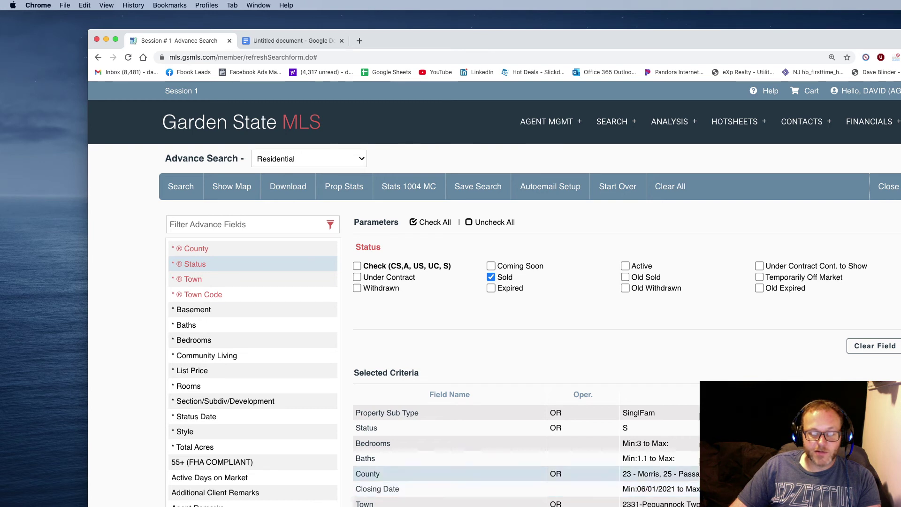
{"action": "left_click", "coordinate": [376, 446]}
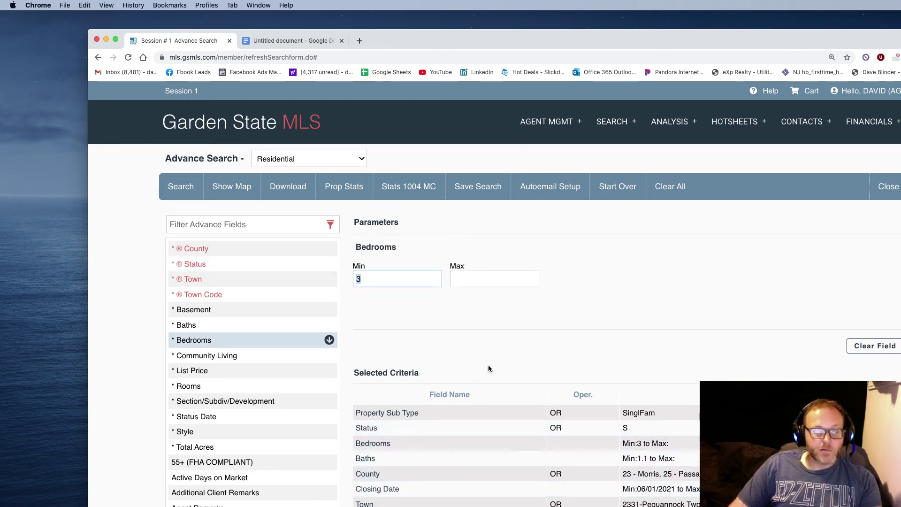
{"action": "key", "text": "Tab"}
{"action": "type", "text": "3"}
{"action": "left_click", "coordinate": [207, 370]}
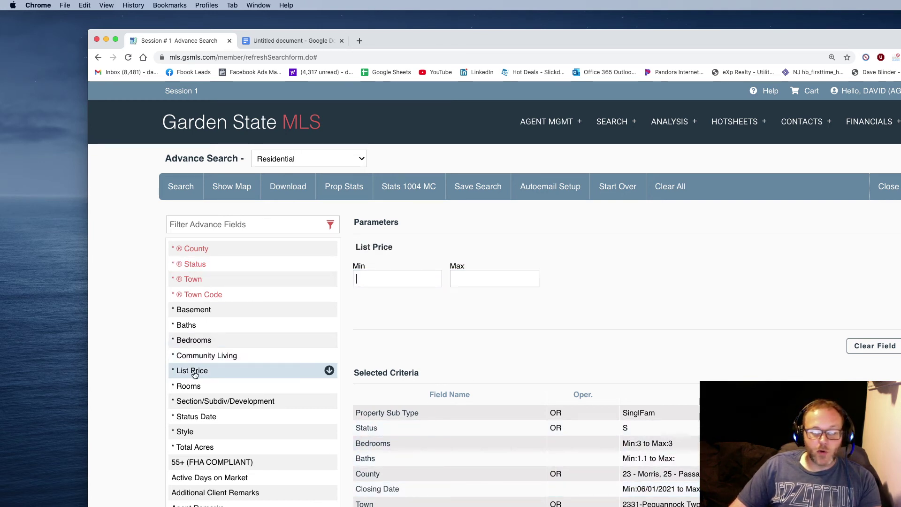
Set the minimum closing date to 04/01/2021 and run the search.
{"action": "left_click", "coordinate": [356, 488]}
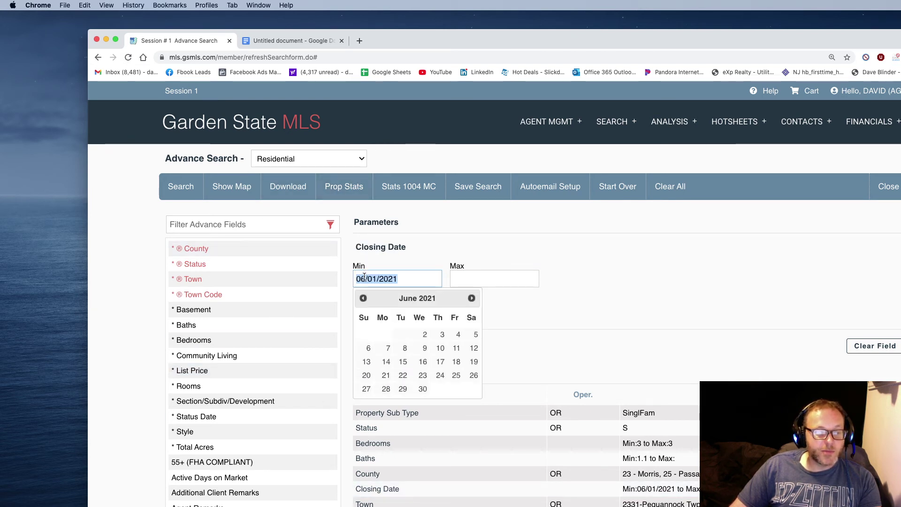
{"action": "left_click", "coordinate": [365, 279]}
{"action": "key", "text": "BackSpace"}
{"action": "type", "text": "4"}
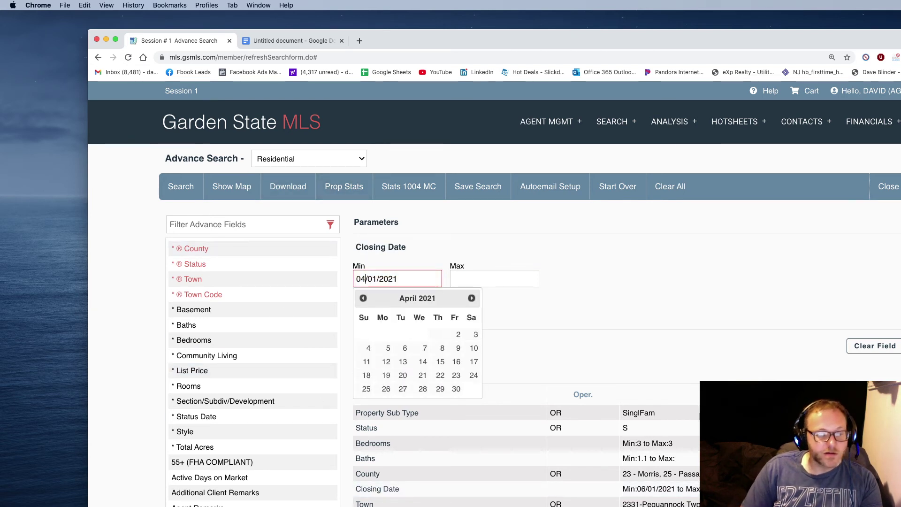
{"action": "left_click", "coordinate": [192, 340]}
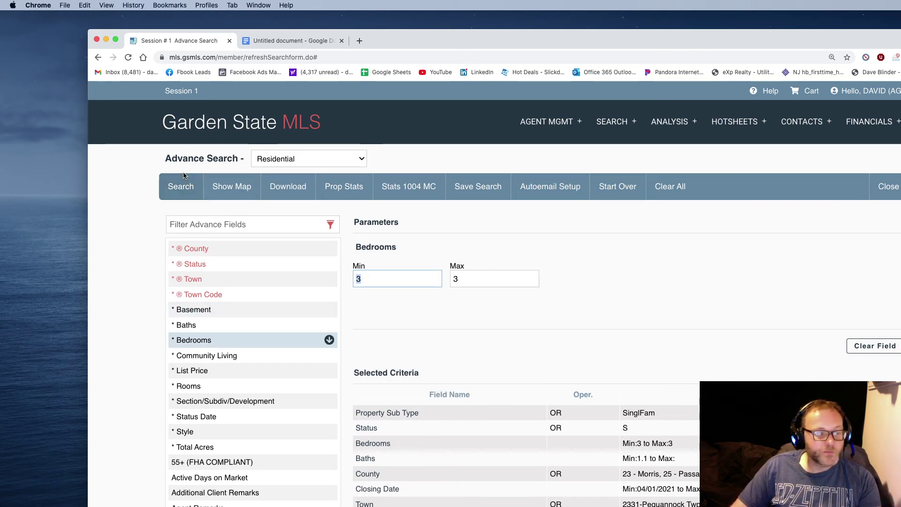
{"action": "left_click", "coordinate": [181, 187]}
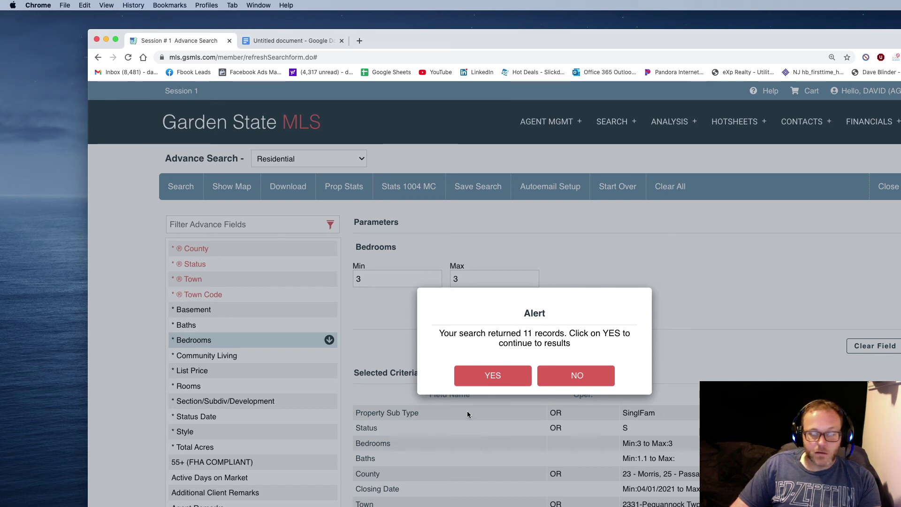
Select all 11 Pequannock results and generate their Property Statistics Report.
{"action": "left_click", "coordinate": [492, 376]}
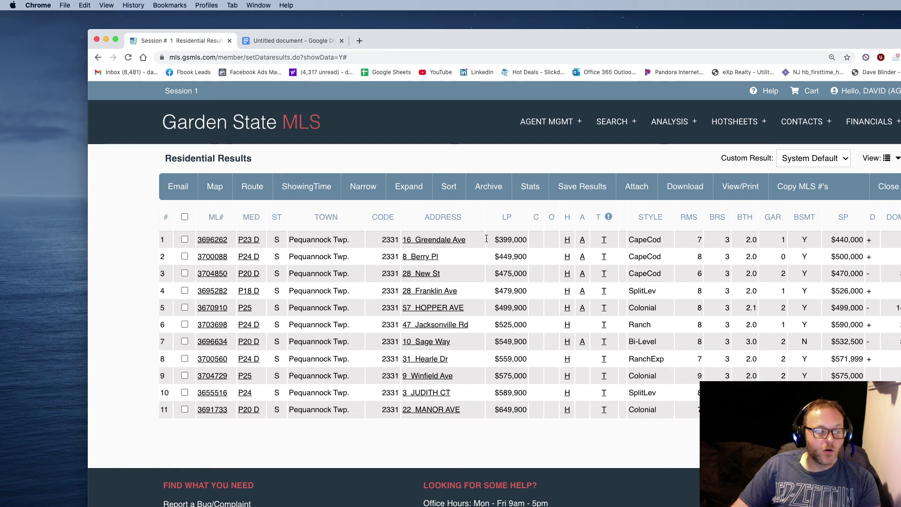
{"action": "left_click", "coordinate": [185, 217]}
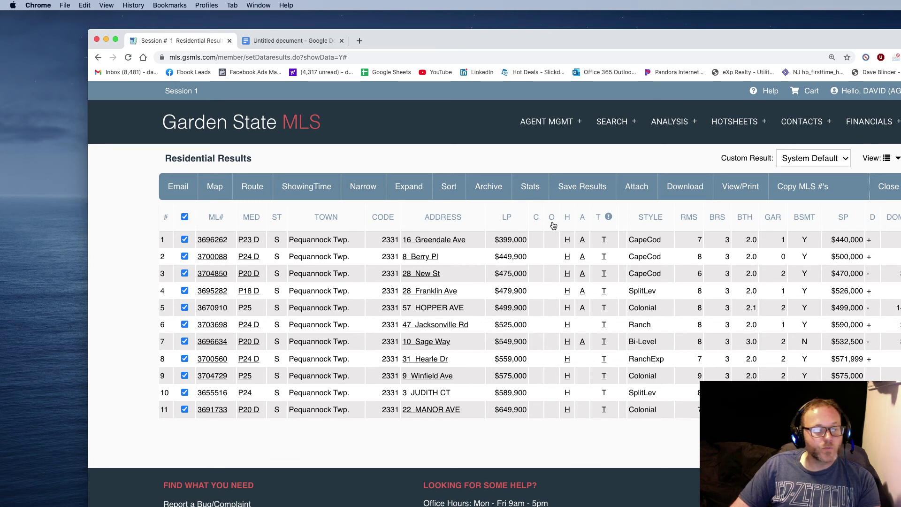
{"action": "left_click", "coordinate": [530, 198]}
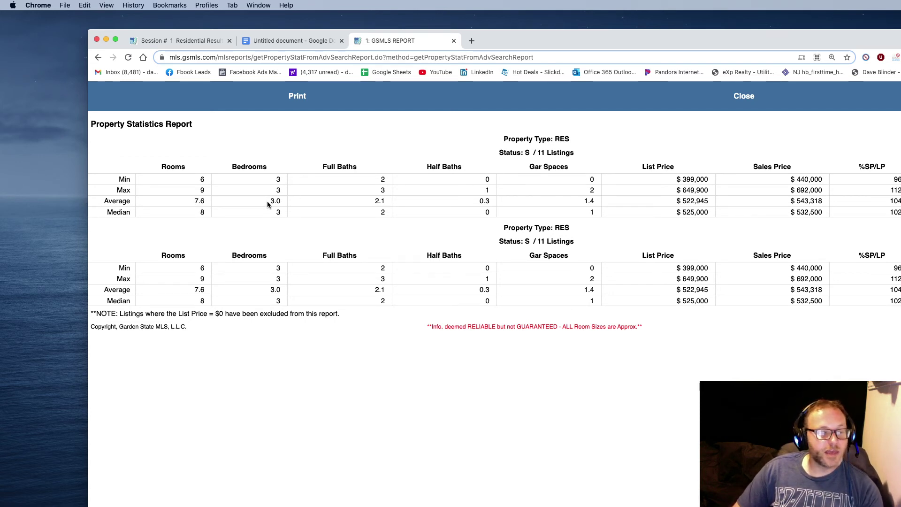
Highlight the Average row: 3.0 bedrooms, $522,945 list, $543,318 sale, 104% SP/LP.
{"action": "left_click_drag", "start_coordinate": [270, 203], "coordinate": [280, 201]}
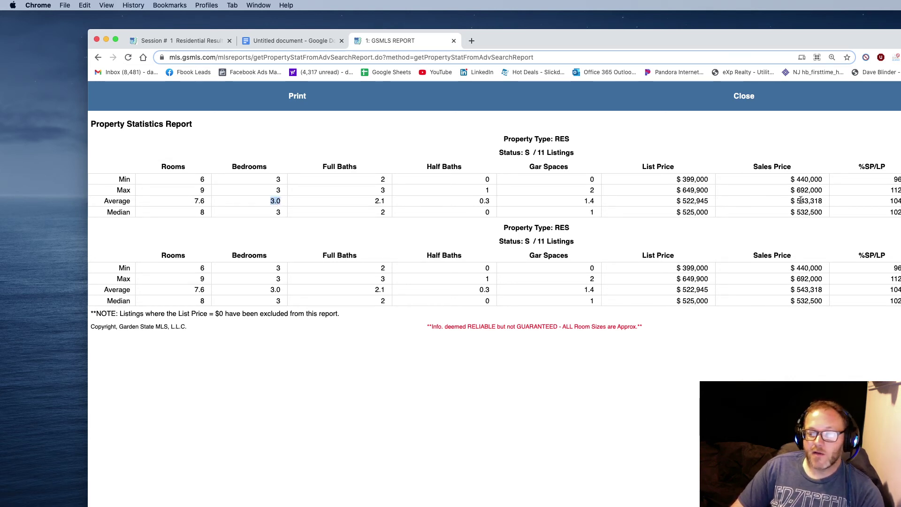
{"action": "left_click_drag", "start_coordinate": [790, 200], "coordinate": [821, 202]}
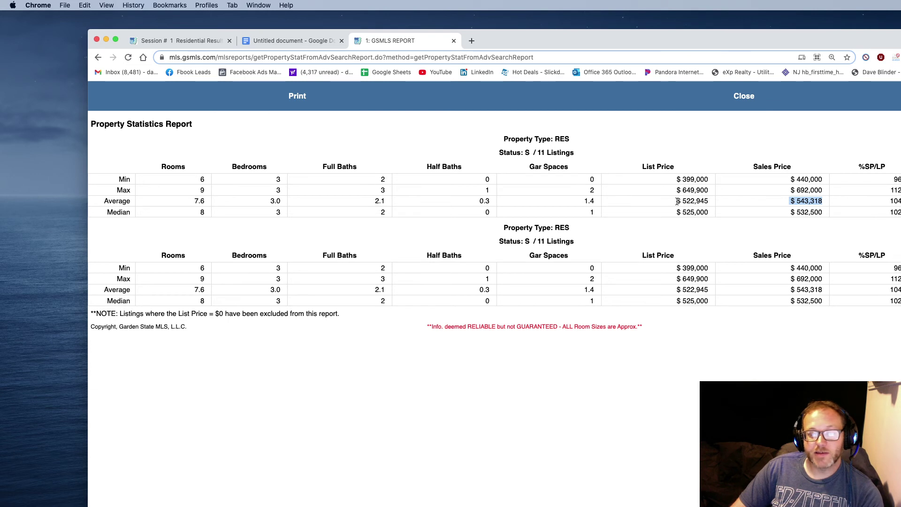
{"action": "left_click_drag", "start_coordinate": [676, 200], "coordinate": [705, 202]}
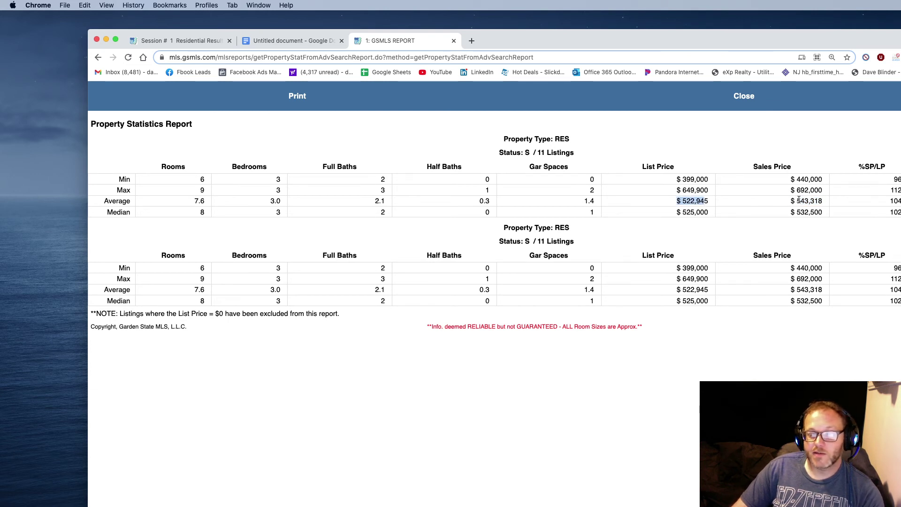
{"action": "left_click", "coordinate": [888, 199]}
{"action": "left_click_drag", "start_coordinate": [889, 200], "coordinate": [900, 201]}
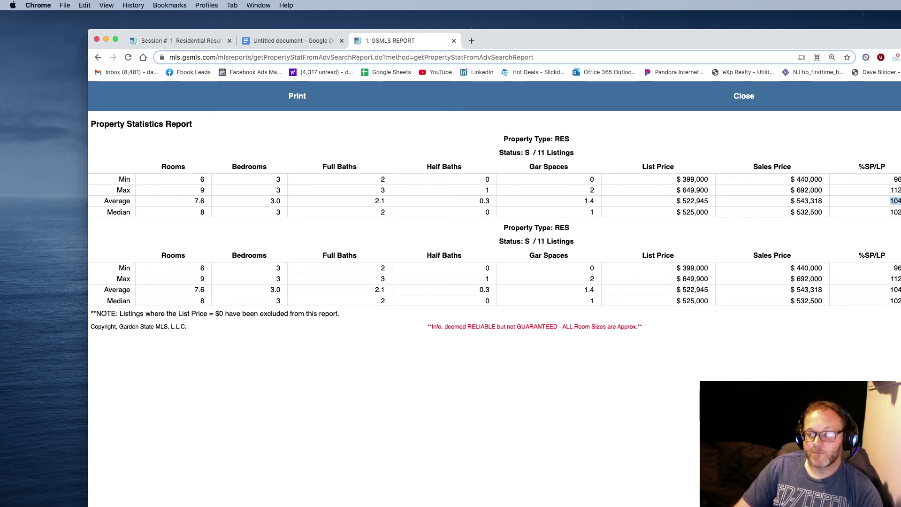
{"action": "left_click", "coordinate": [900, 202]}
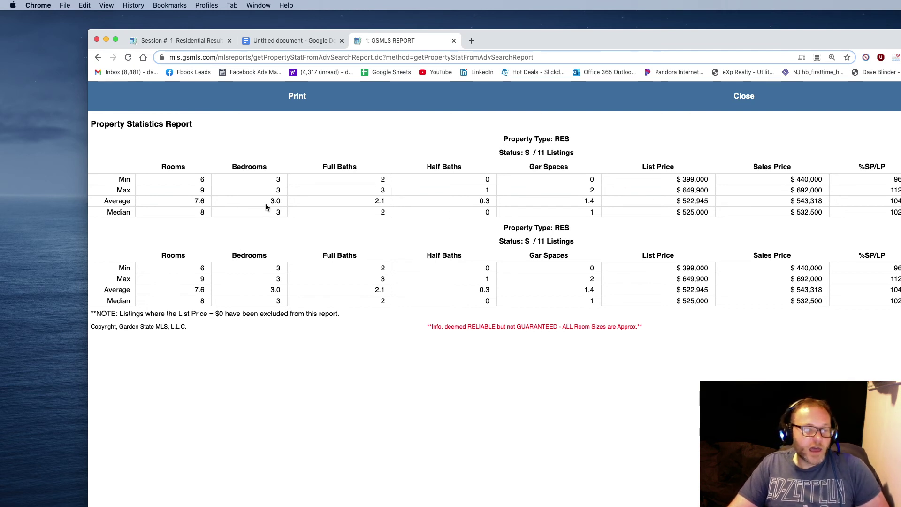
{"action": "left_click_drag", "start_coordinate": [269, 200], "coordinate": [281, 200]}
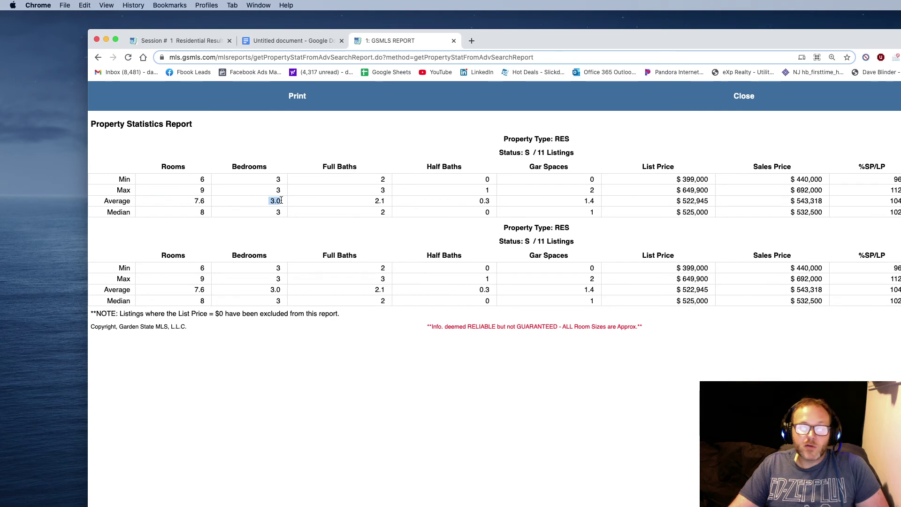
{"action": "left_click", "coordinate": [819, 201]}
{"action": "left_click_drag", "start_coordinate": [820, 202], "coordinate": [790, 204]}
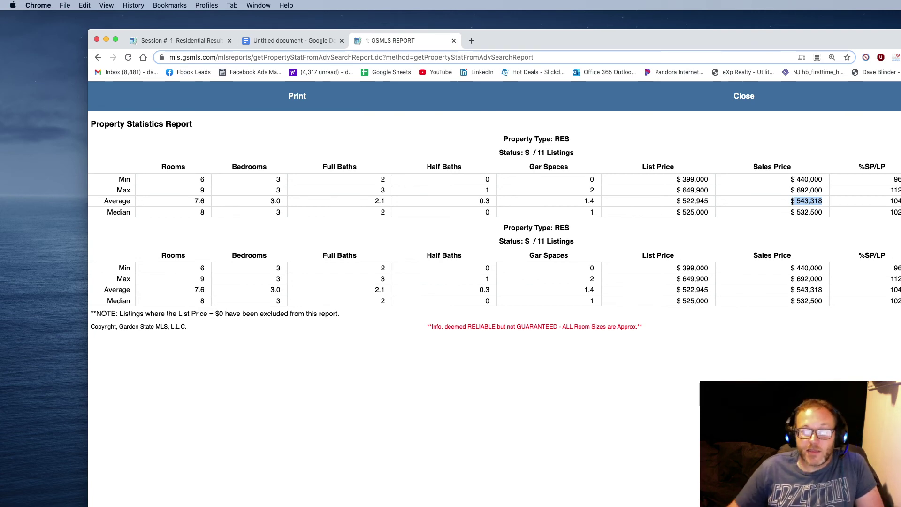
Back in the search criteria, swap the town from Pequannock to 2502-Clifton City.
{"action": "left_click", "coordinate": [750, 98]}
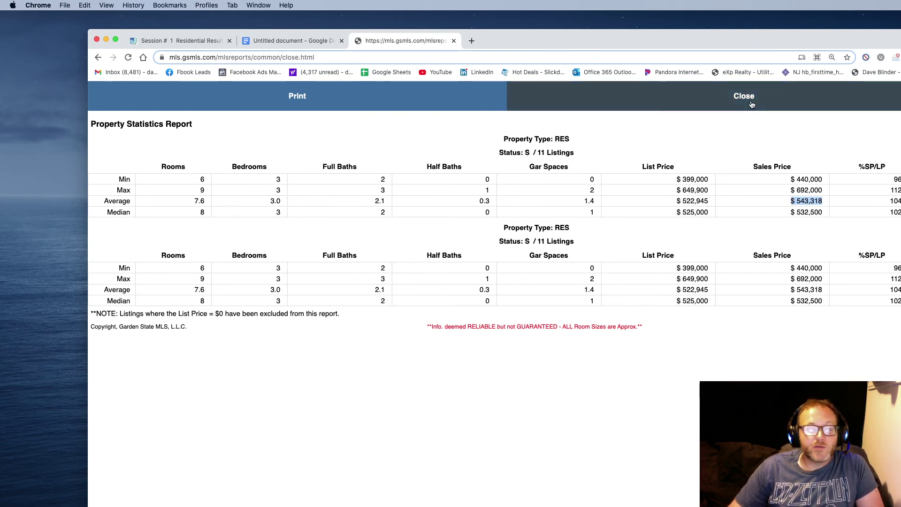
{"action": "left_click", "coordinate": [208, 41]}
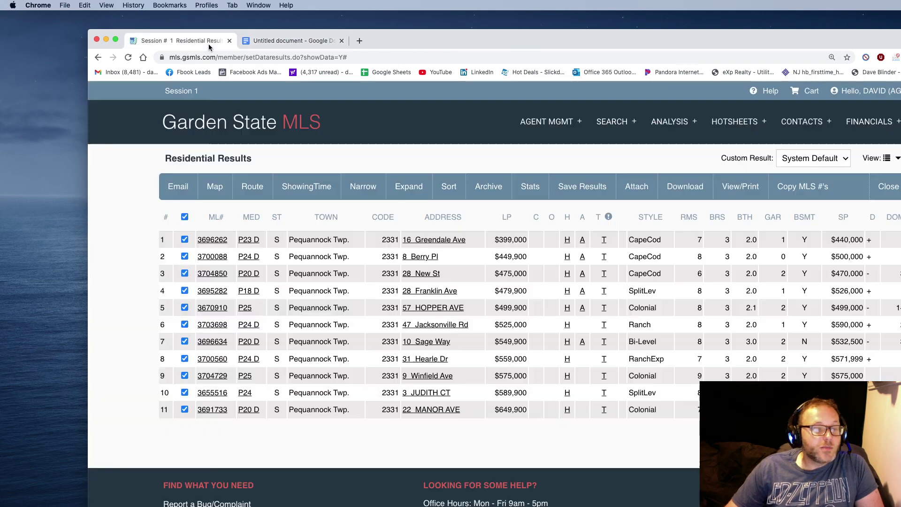
{"action": "left_click", "coordinate": [885, 187]}
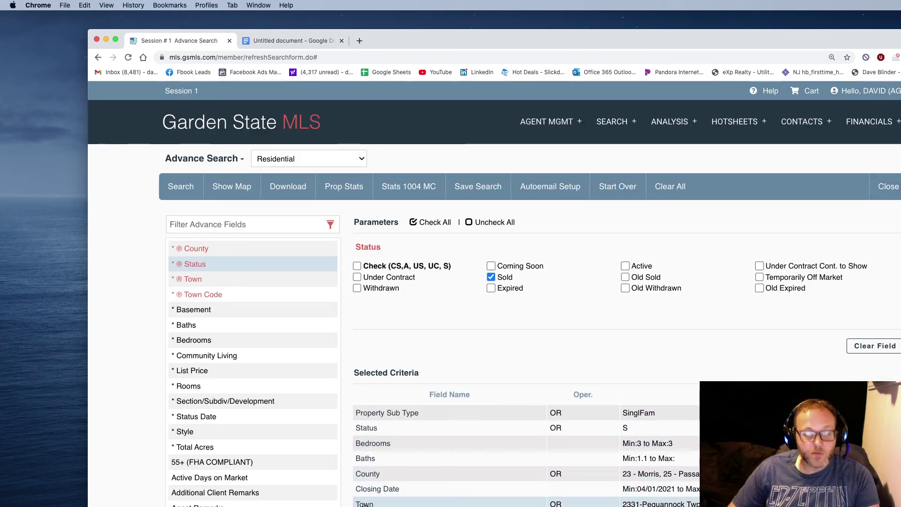
{"action": "left_click", "coordinate": [493, 502]}
{"action": "left_click", "coordinate": [357, 333]}
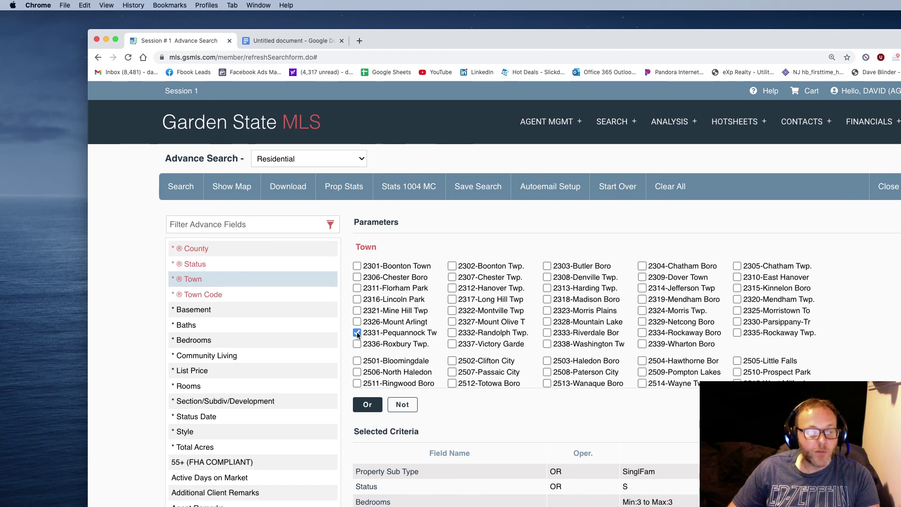
{"action": "left_click", "coordinate": [452, 360]}
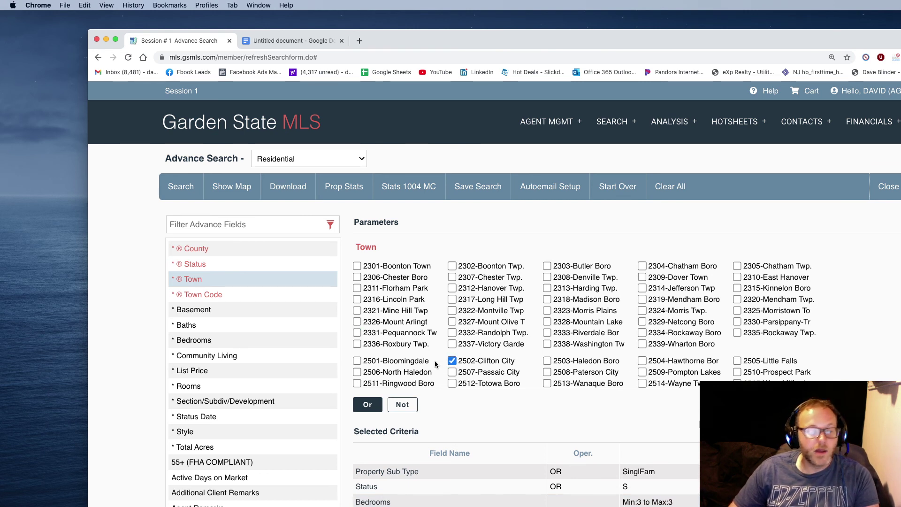
Run the Clifton search, then select all 63 results for statistics.
{"action": "left_click", "coordinate": [211, 357]}
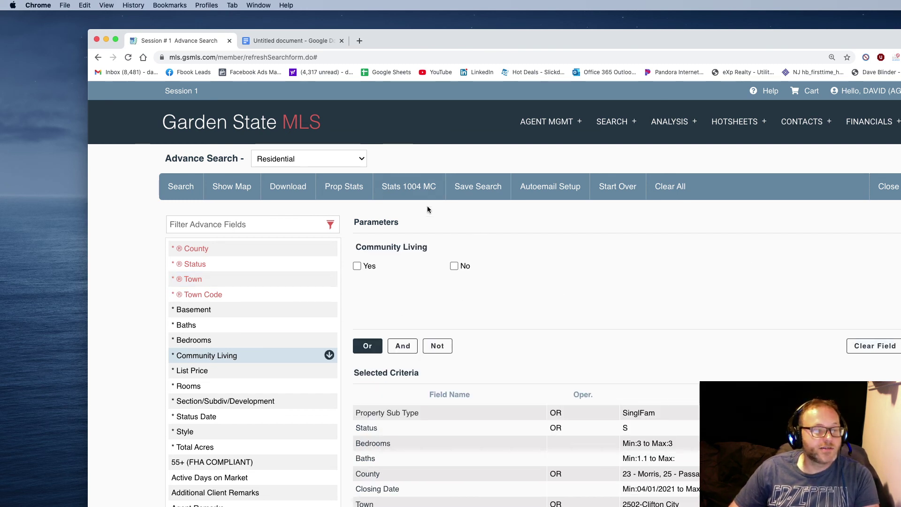
{"action": "left_click", "coordinate": [181, 186]}
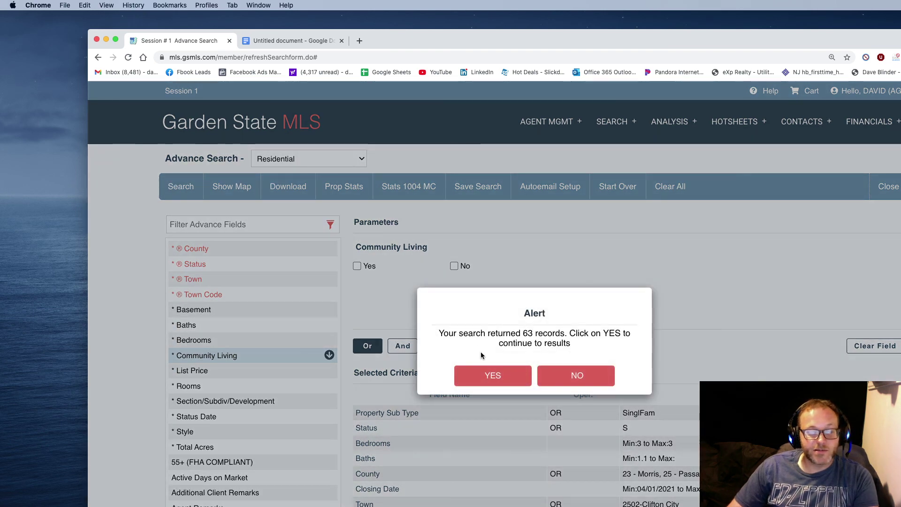
{"action": "left_click", "coordinate": [495, 370]}
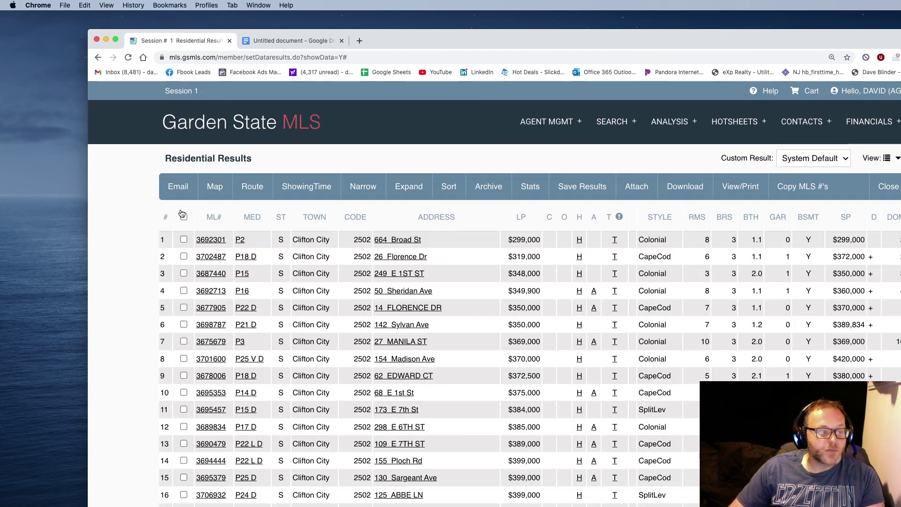
{"action": "left_click", "coordinate": [184, 217]}
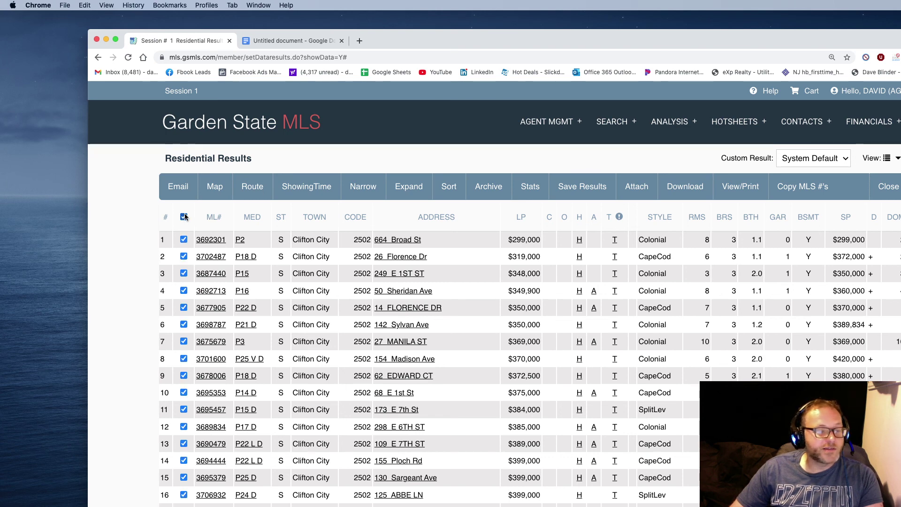
{"action": "left_click", "coordinate": [527, 187]}
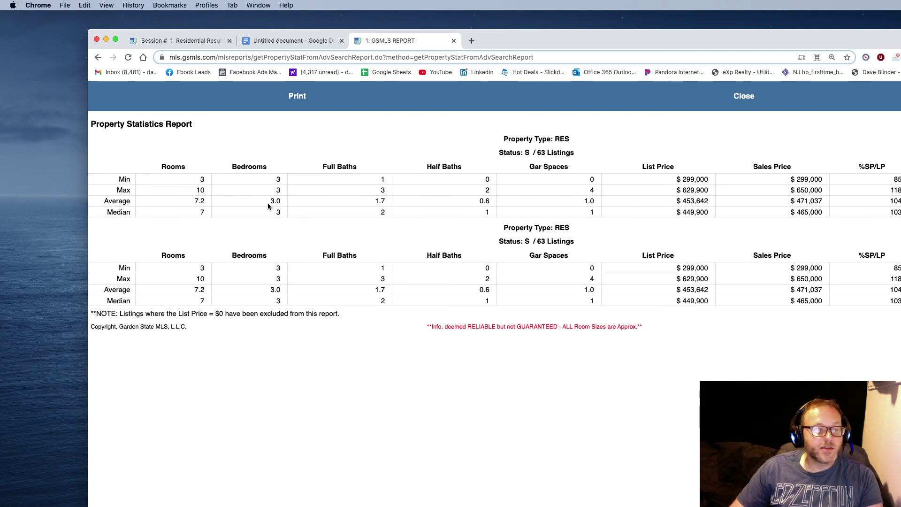
Highlight Clifton's average 3.0 bedrooms and $471,037 average sales price.
{"action": "left_click_drag", "start_coordinate": [270, 202], "coordinate": [279, 203]}
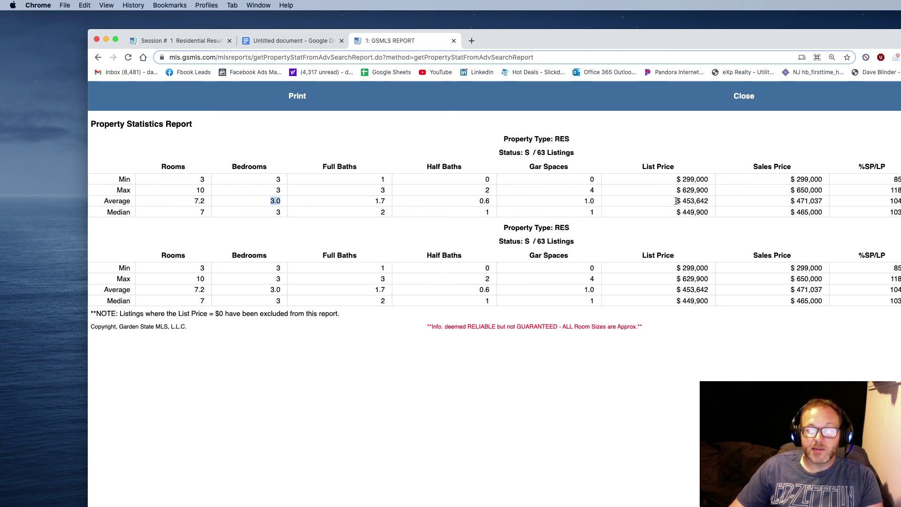
{"action": "left_click", "coordinate": [793, 200]}
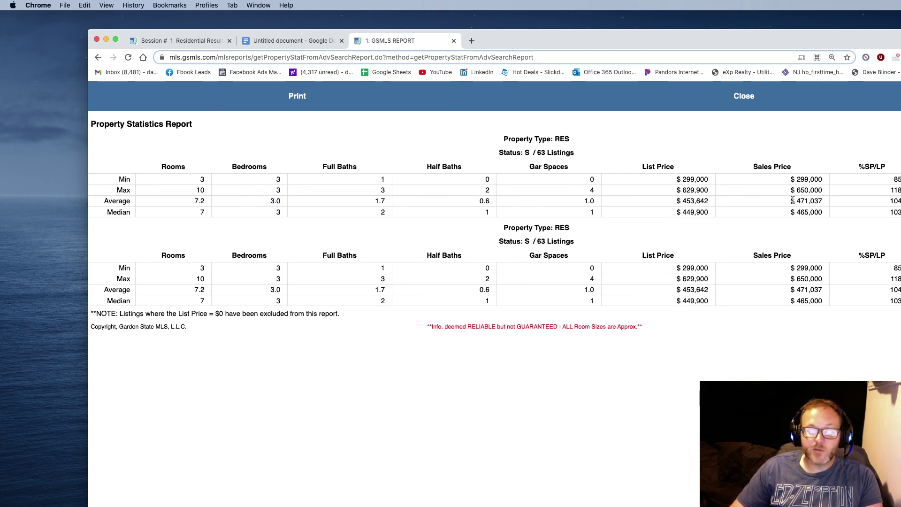
{"action": "left_click_drag", "start_coordinate": [823, 200], "coordinate": [791, 200]}
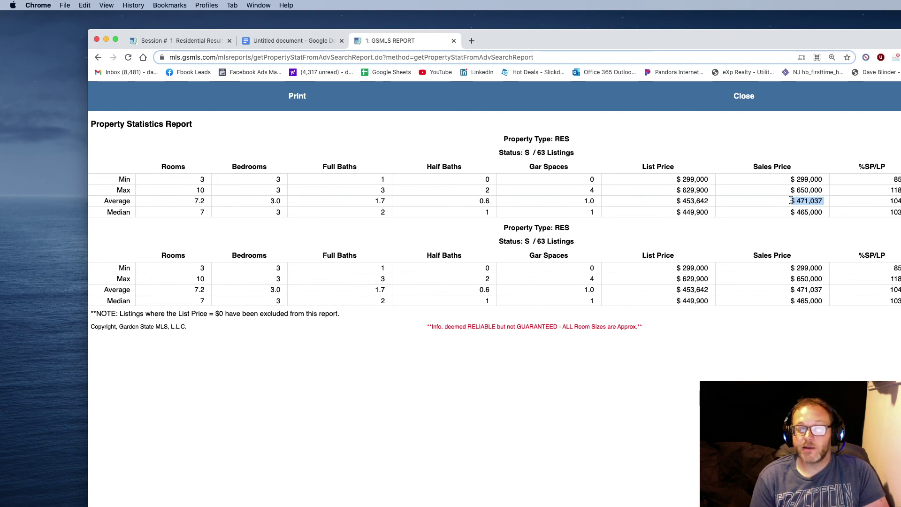
{"action": "left_click_drag", "start_coordinate": [792, 200], "coordinate": [823, 201]}
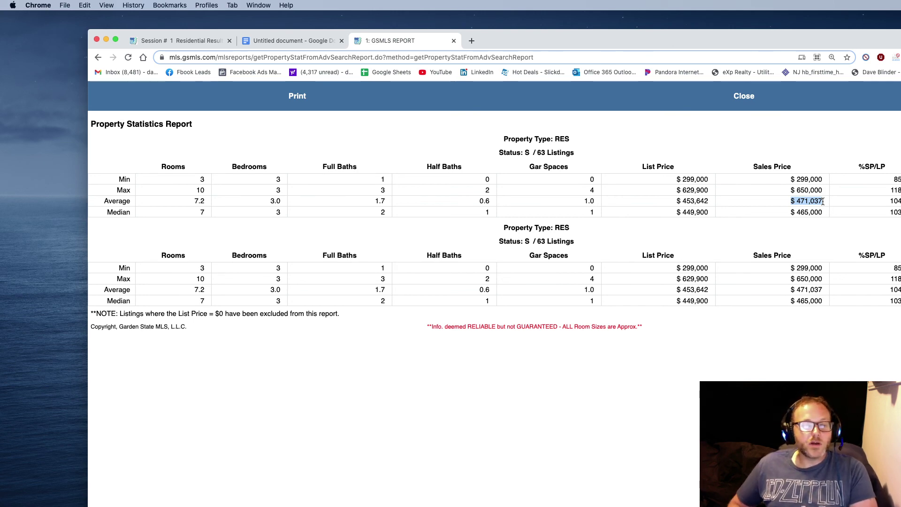
{"action": "left_click", "coordinate": [284, 42]}
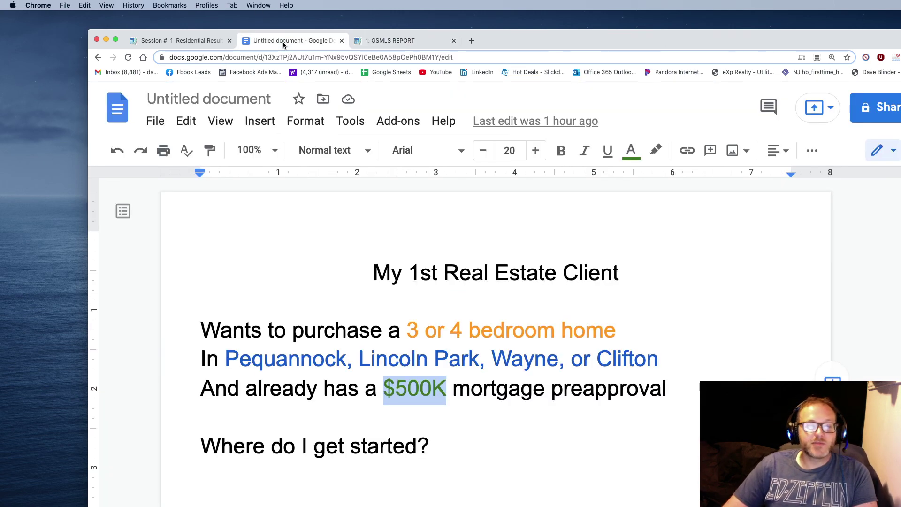
{"action": "left_click", "coordinate": [484, 389]}
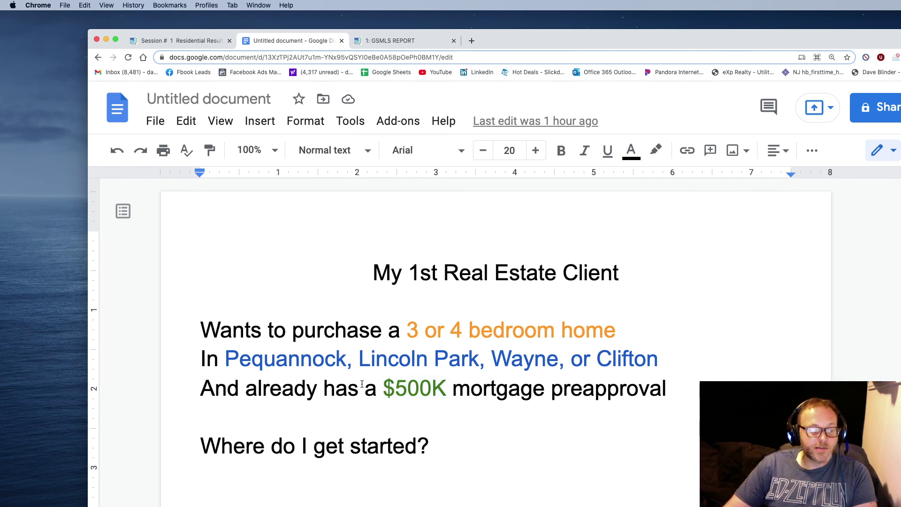
{"action": "left_click", "coordinate": [384, 388]}
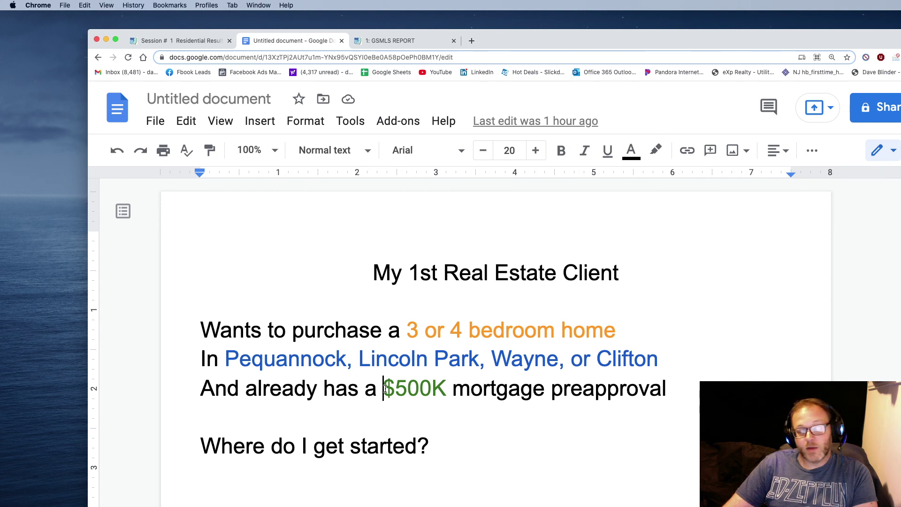
{"action": "left_click_drag", "start_coordinate": [384, 388], "coordinate": [444, 388]}
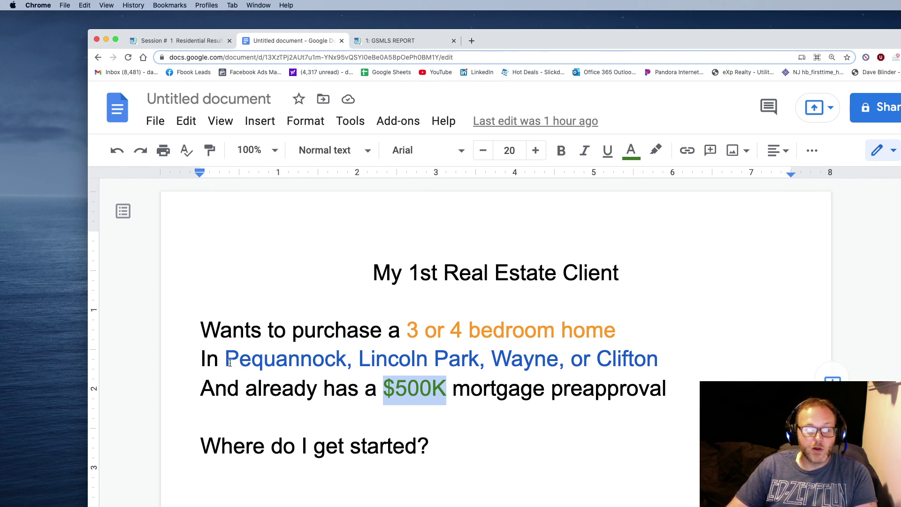
{"action": "left_click", "coordinate": [405, 330]}
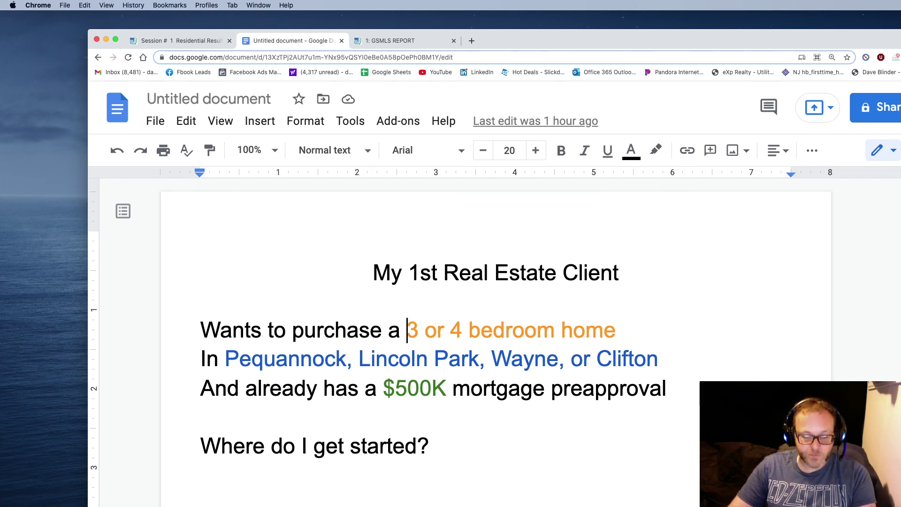
{"action": "key", "text": "super+Tab"}
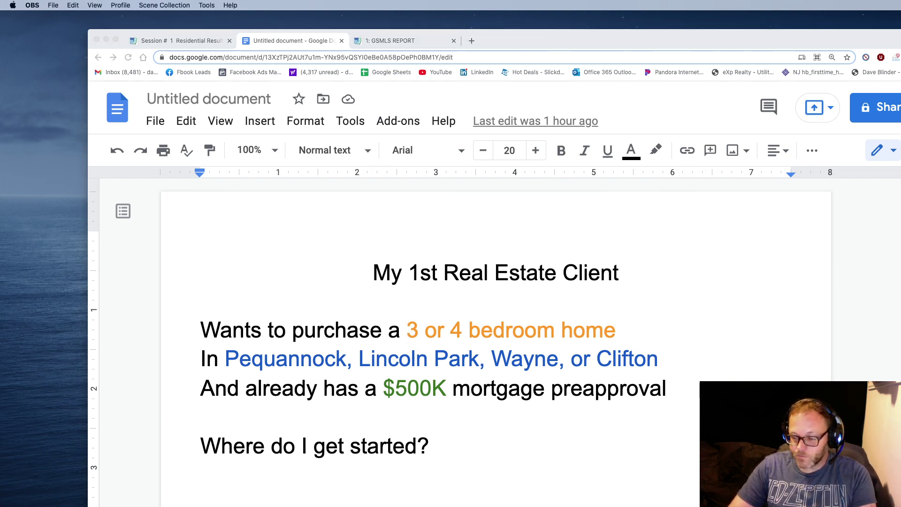